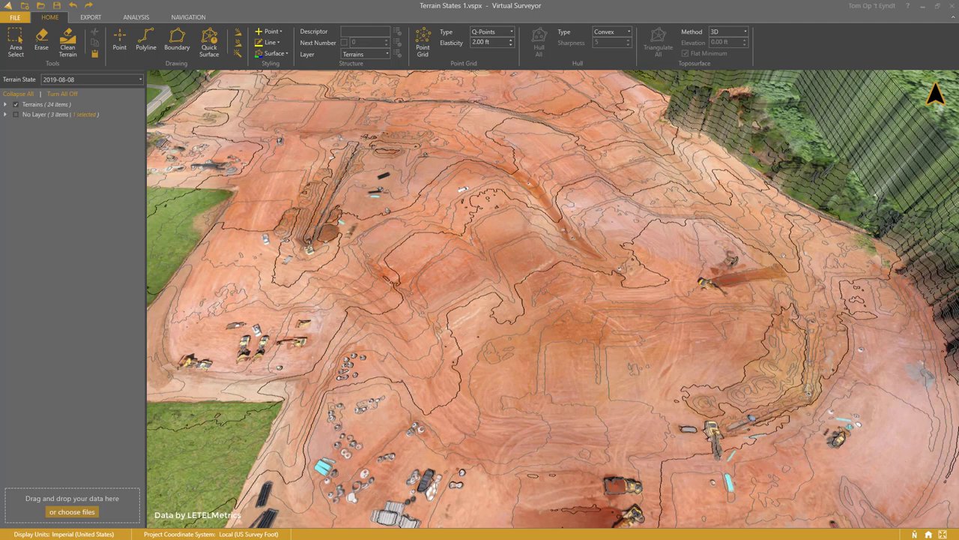
Create a terrain state named 2019-08-15 and make it the active state
left_click(120, 79)
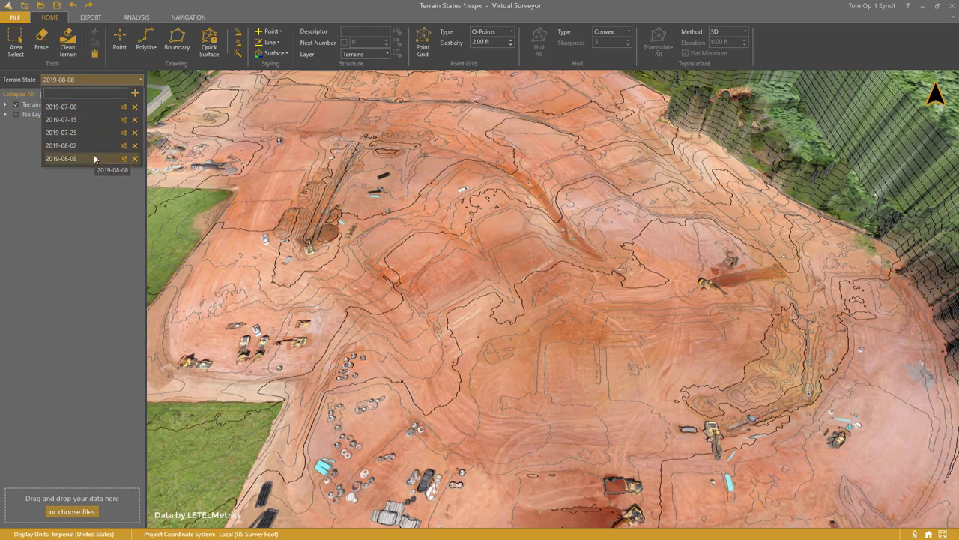
type("2019")
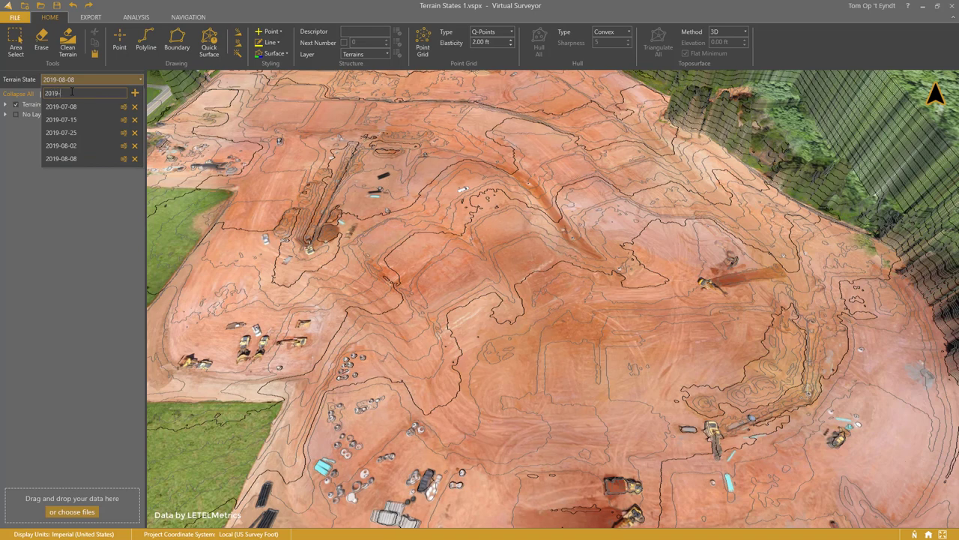
type("-08-15")
key("Return")
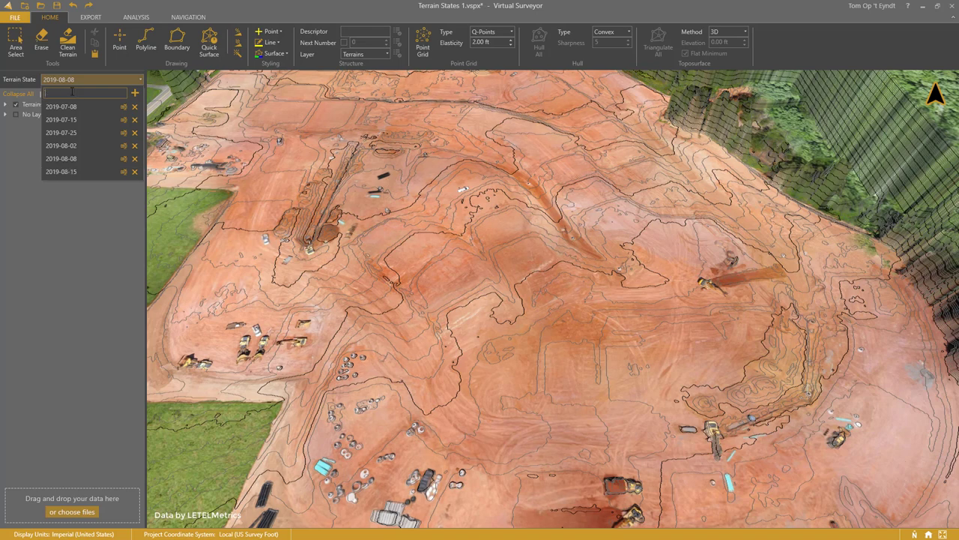
left_click(73, 171)
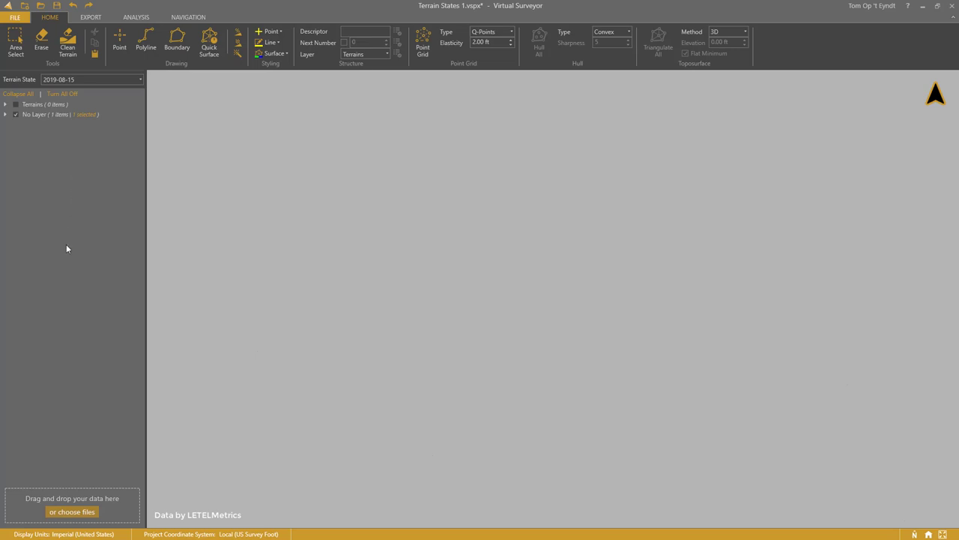
Import the Dawsonville 81519 DSM and transparent mosaic TIFs and insert both as terrains
left_click(72, 511)
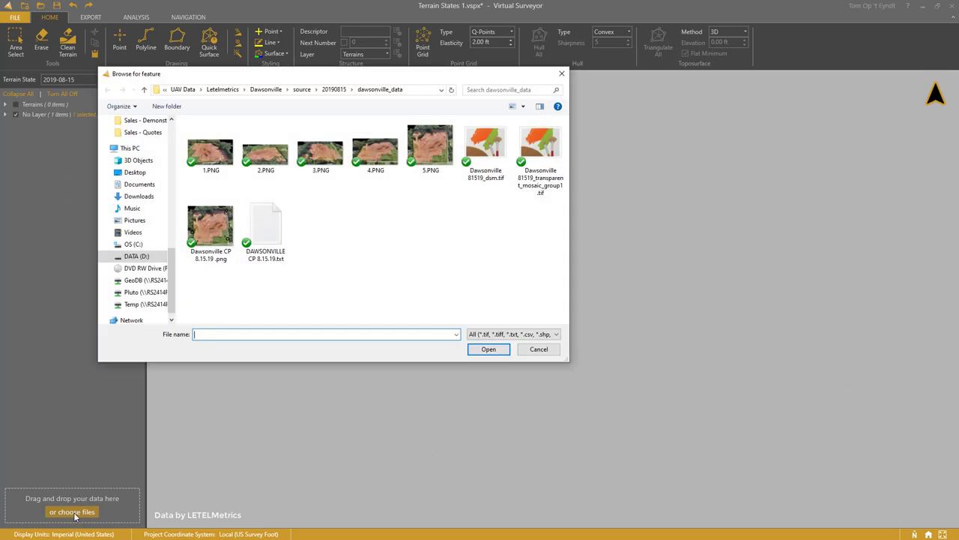
left_click(485, 156)
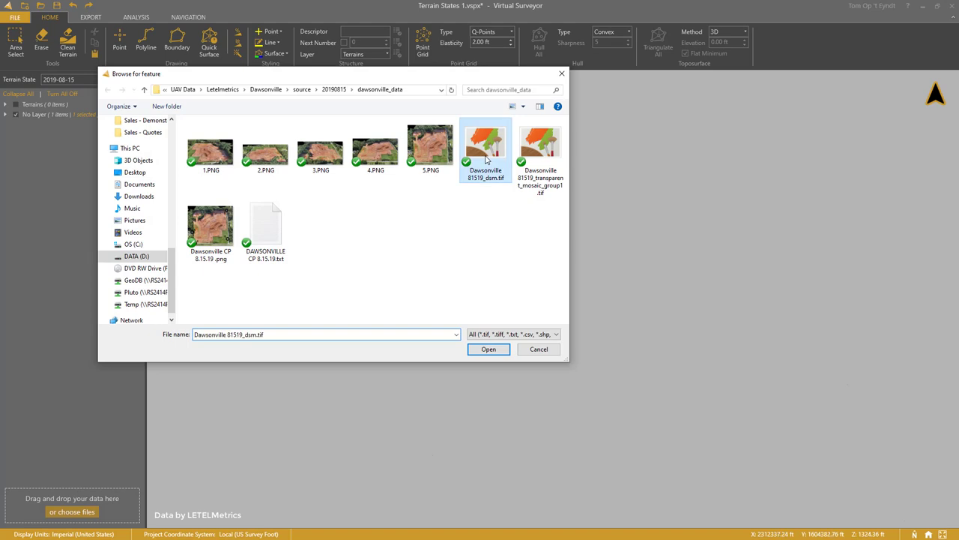
left_click(534, 153, "ctrl")
left_click(491, 350)
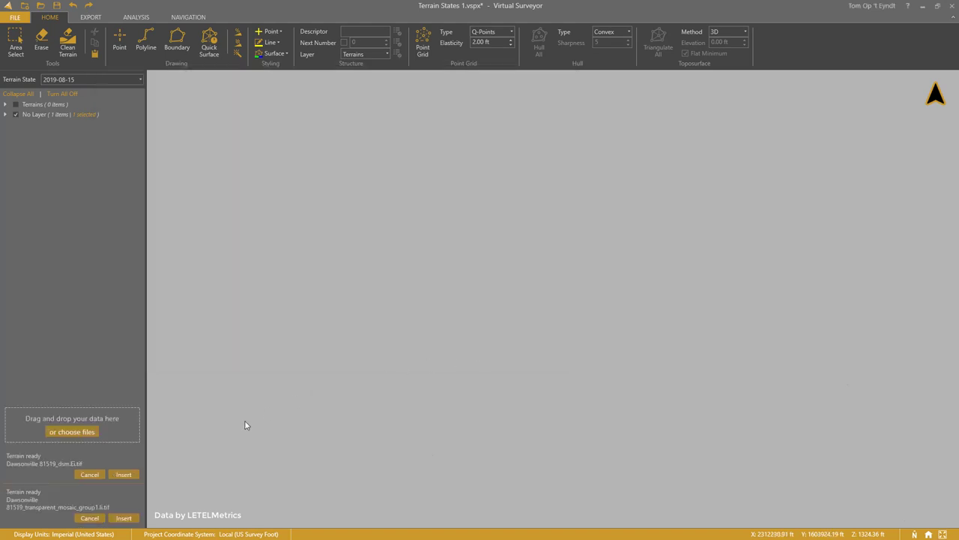
left_click(124, 474)
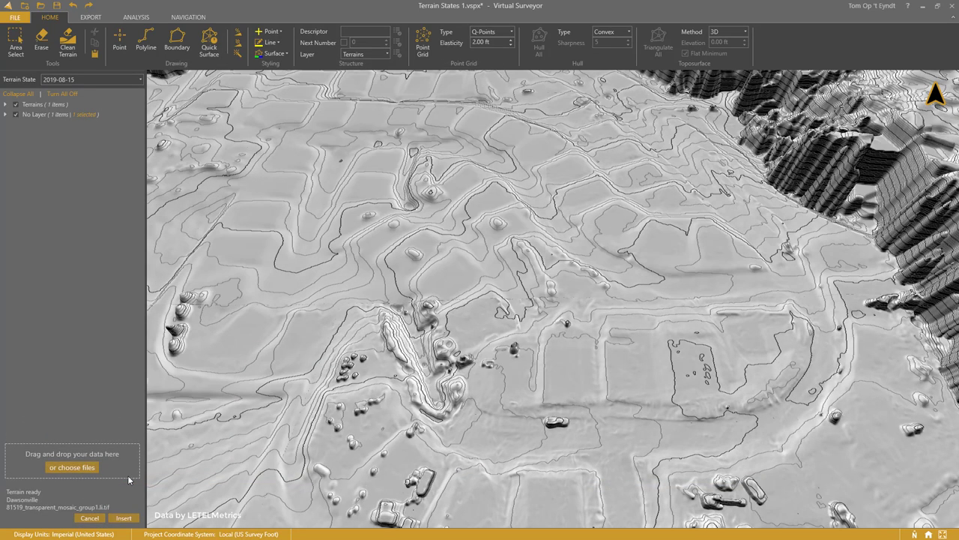
left_click(123, 518)
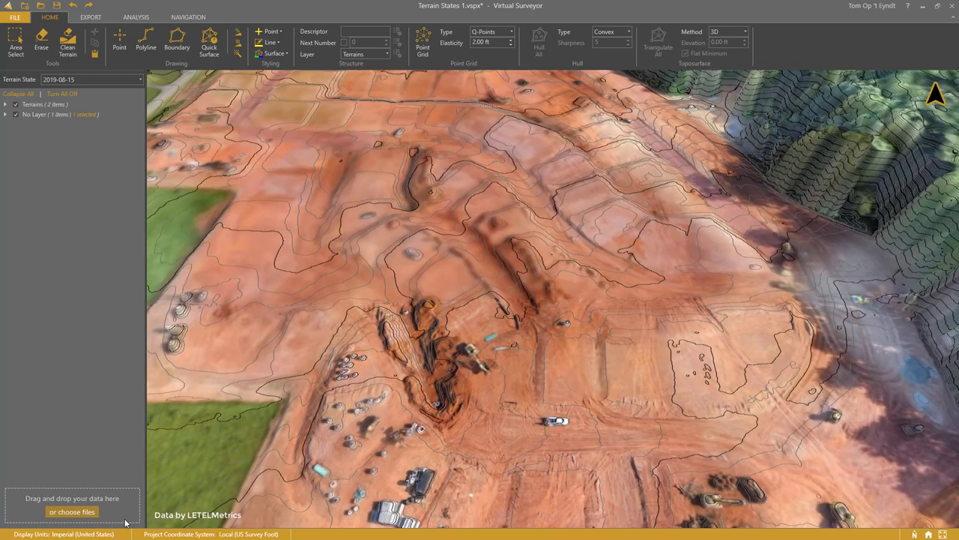
View the site at the 2019-07-15, 2019-07-25 and 2019-08-02 terrain states in turn
left_click(112, 81)
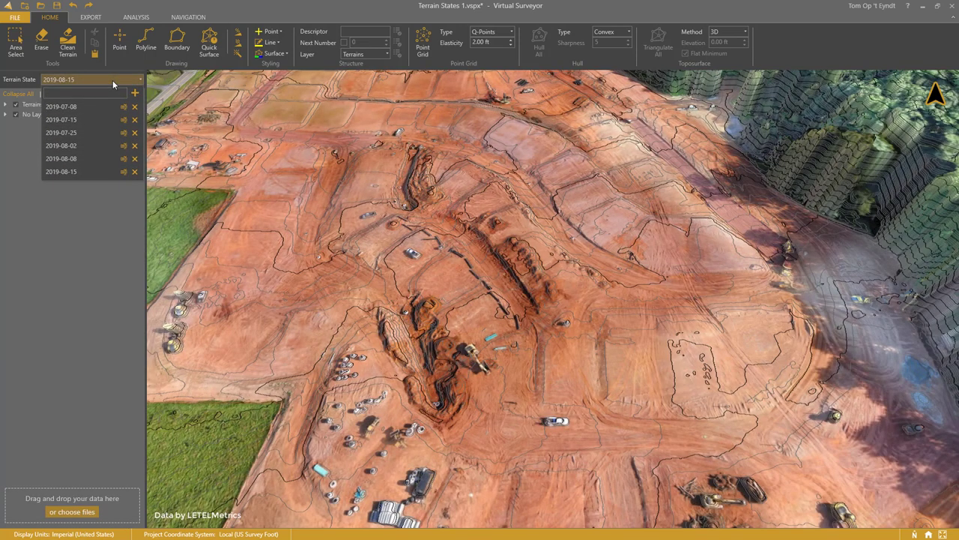
left_click(93, 118)
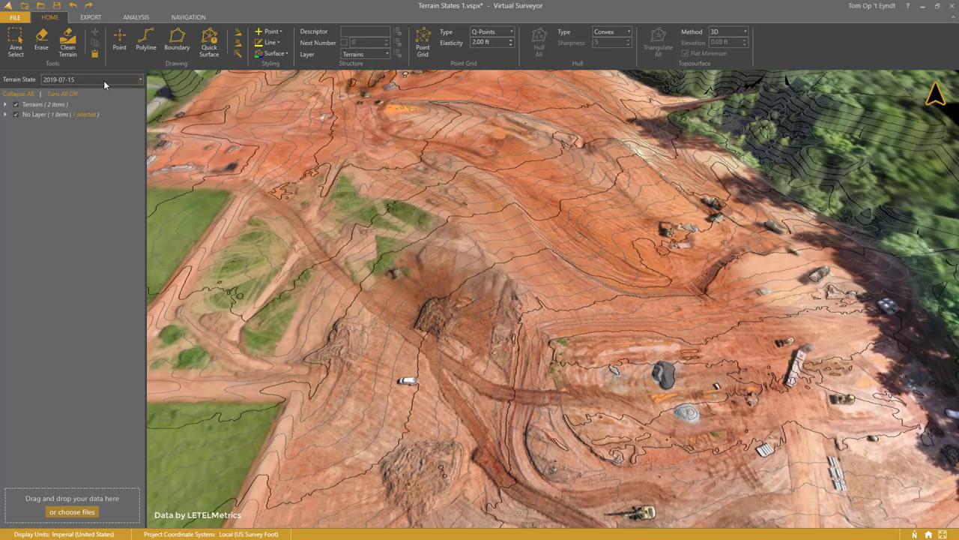
left_click(104, 80)
left_click(87, 134)
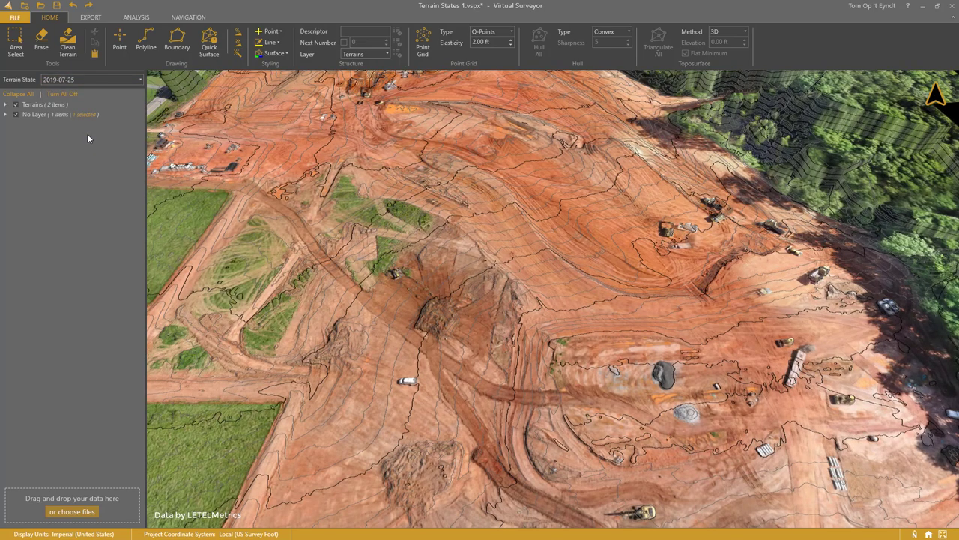
left_click(92, 78)
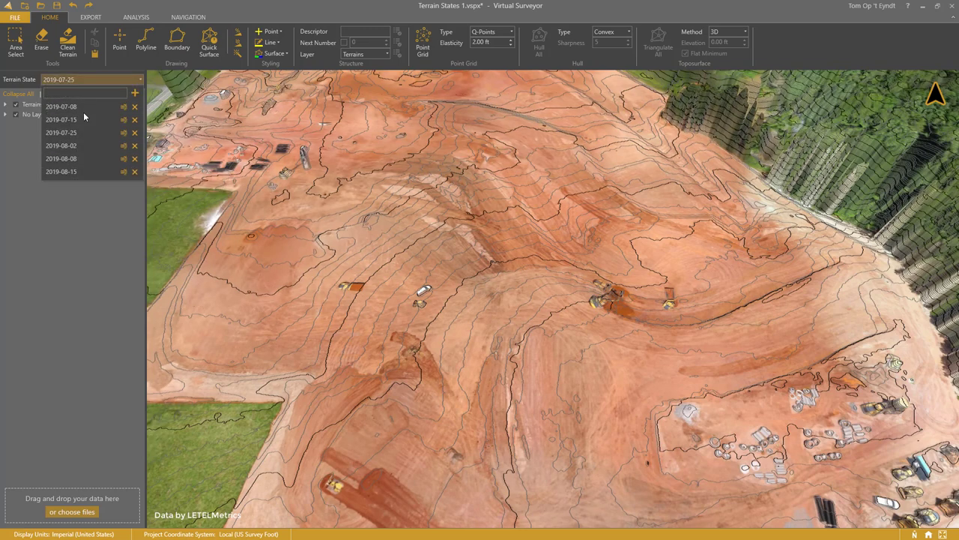
left_click(82, 148)
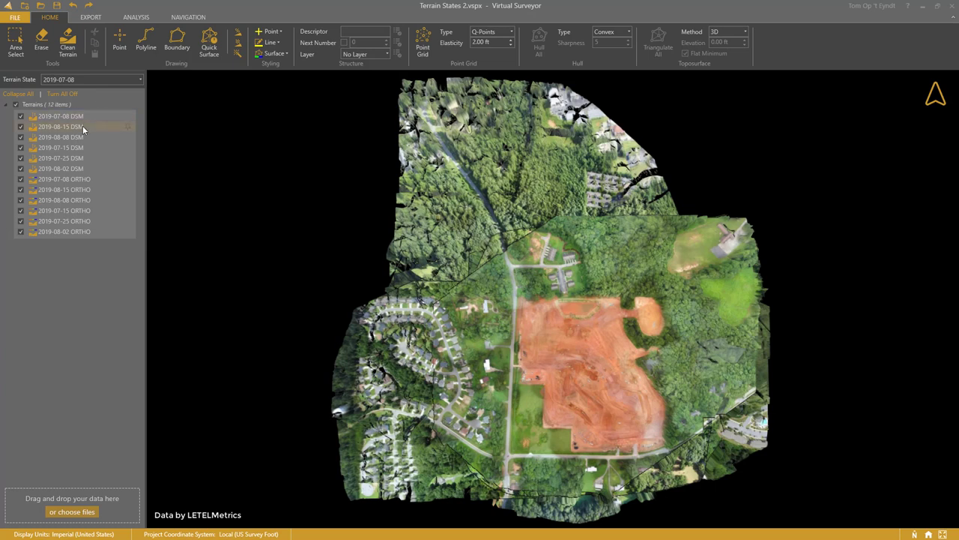
Cut the 2019-08-15 DSM and ORTHO terrains from this state and switch to 2019-08-15
left_click(83, 126)
left_click(78, 191, "ctrl")
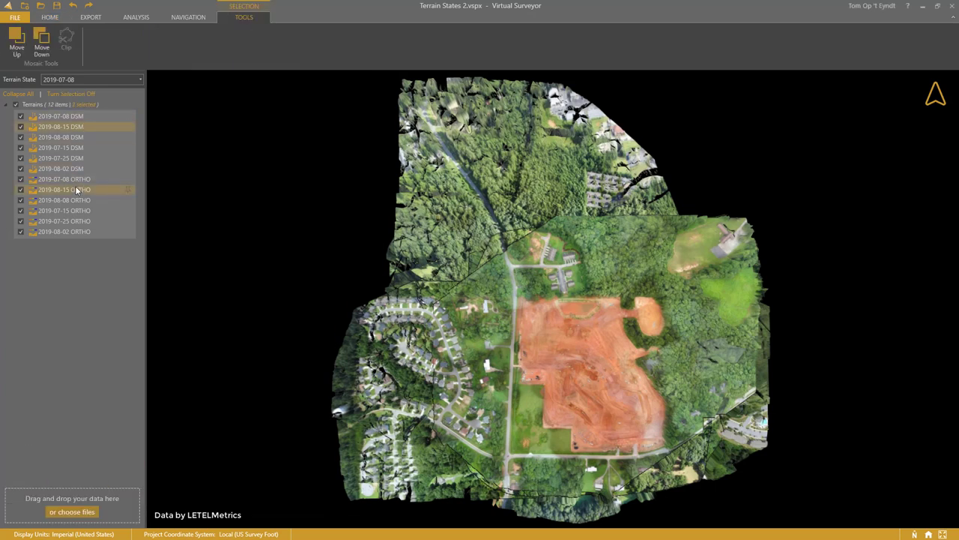
left_click(50, 17)
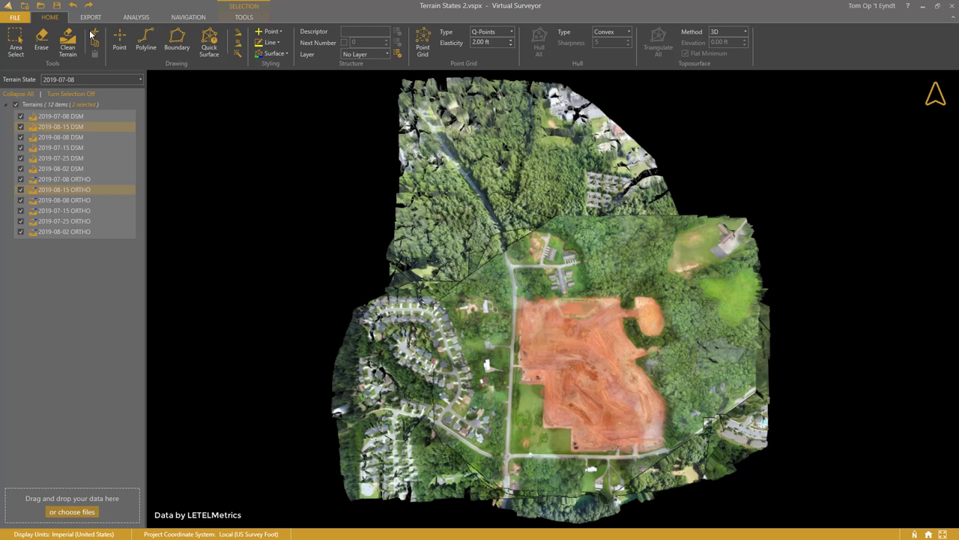
left_click(94, 35)
left_click(88, 81)
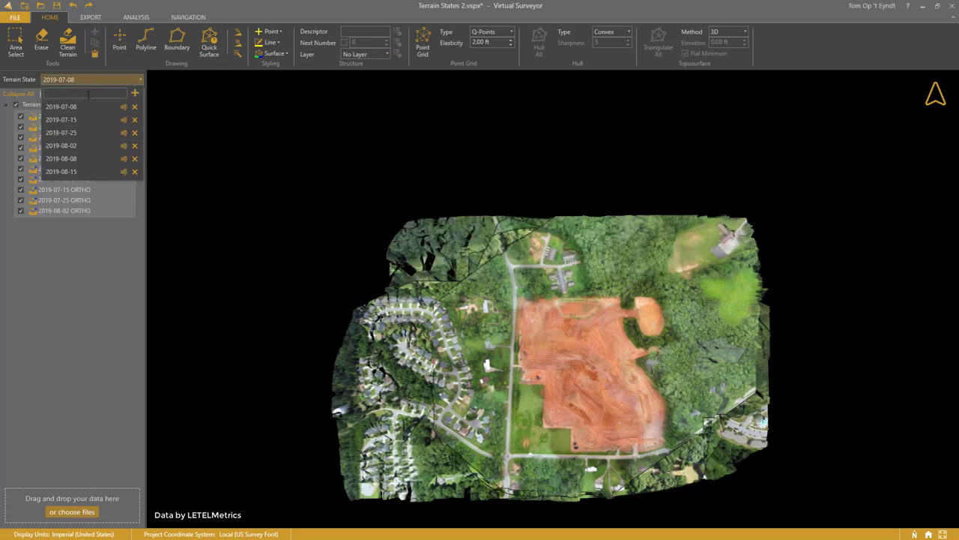
left_click(76, 169)
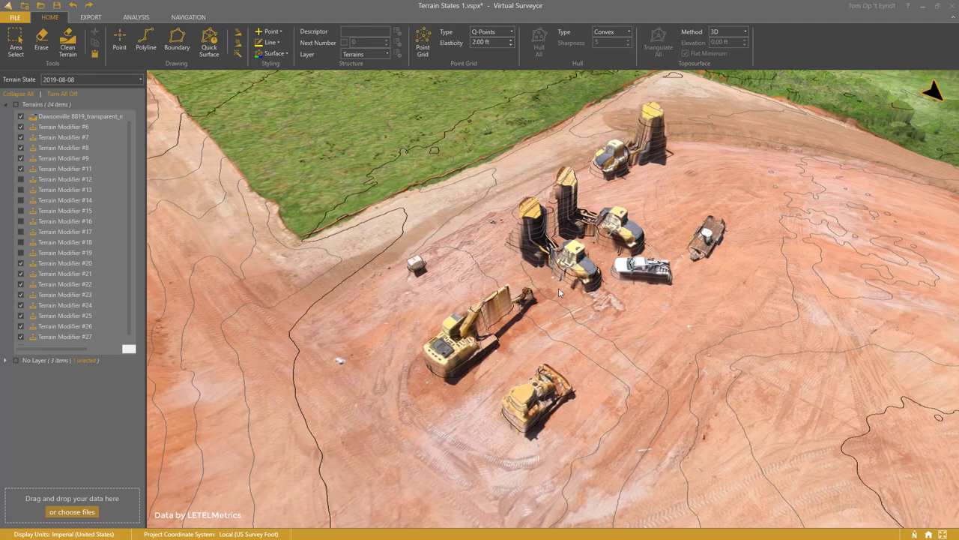
Flatten the excavator with Clean Terrain by outlining a polygon around it
left_click(68, 45)
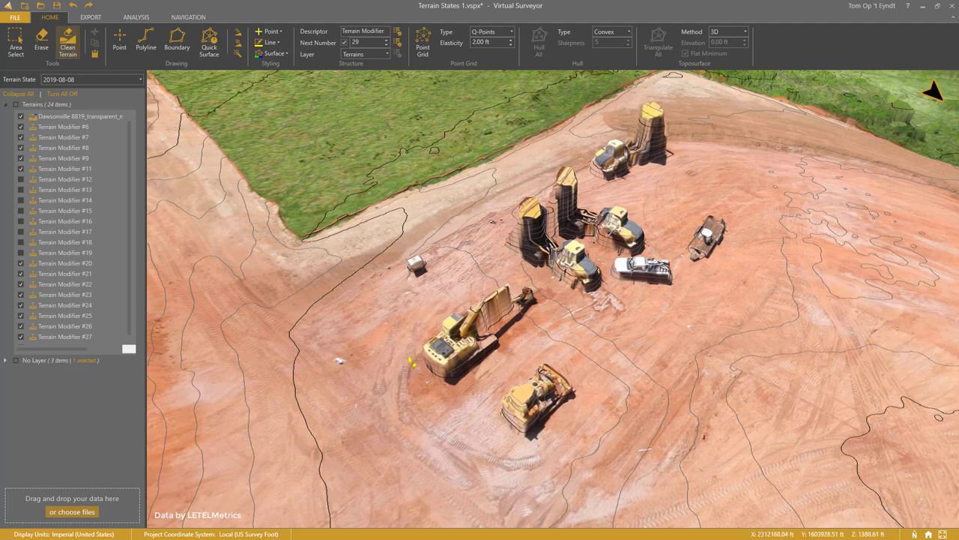
left_click(410, 361)
left_click(448, 398)
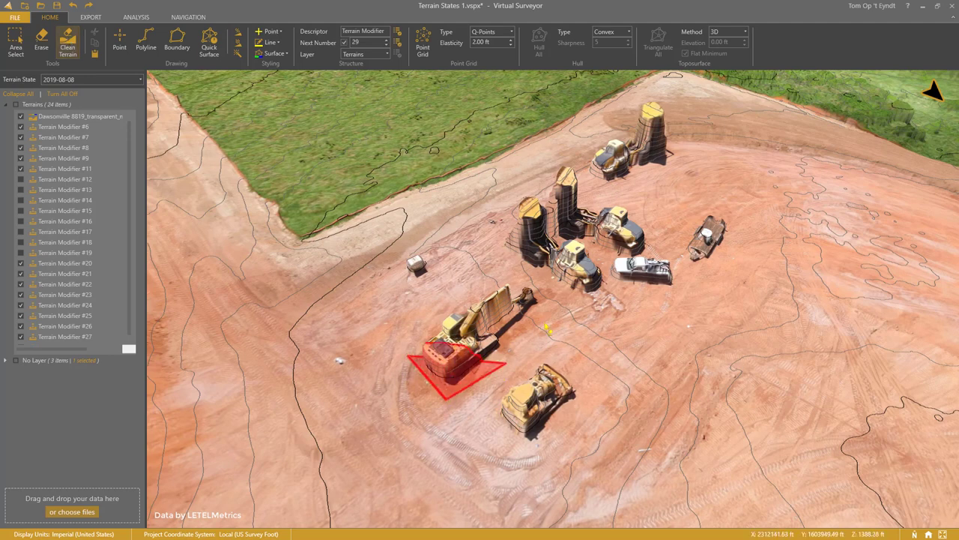
left_click(557, 305)
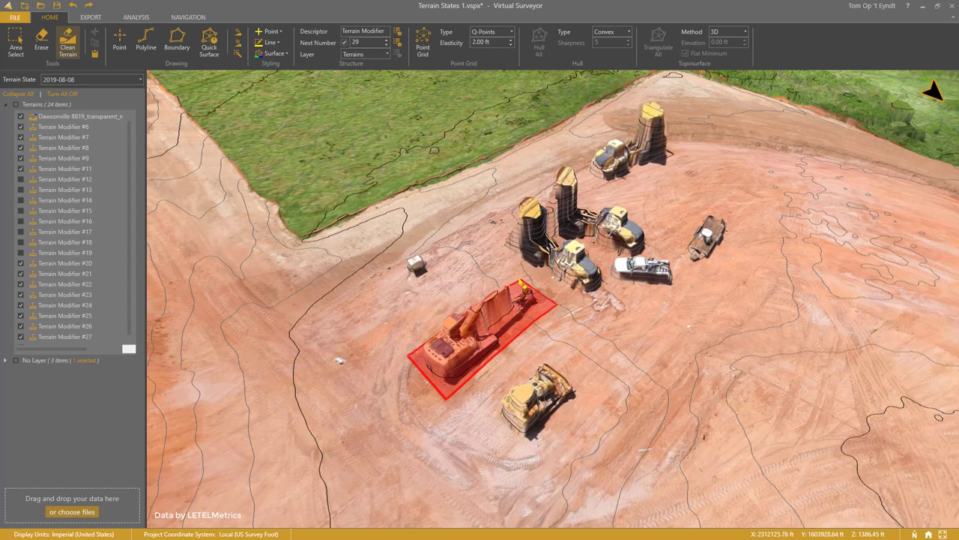
double_click(523, 284)
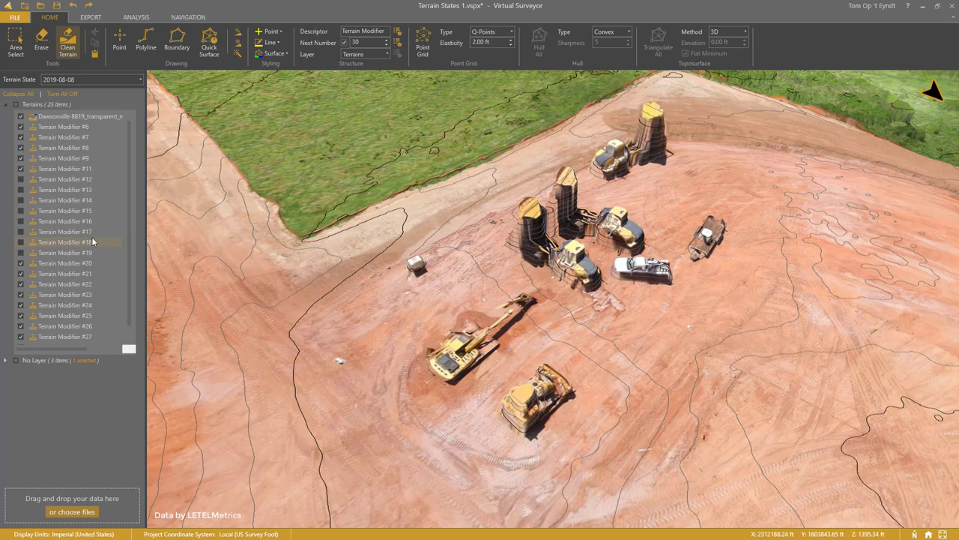
Turn on Terrain Modifiers #18 down through #12 in the layer tree
left_click(21, 242)
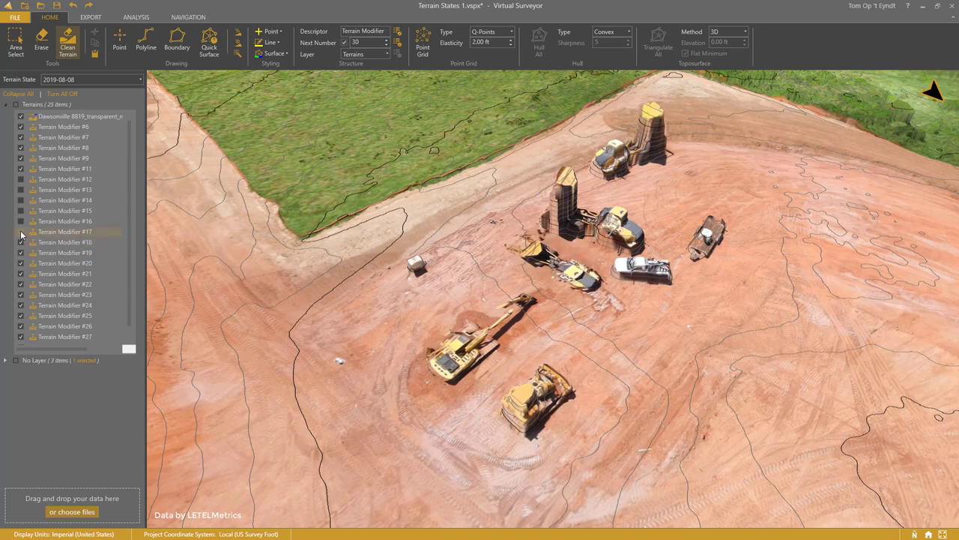
left_click(21, 233)
left_click(21, 222)
left_click(21, 212)
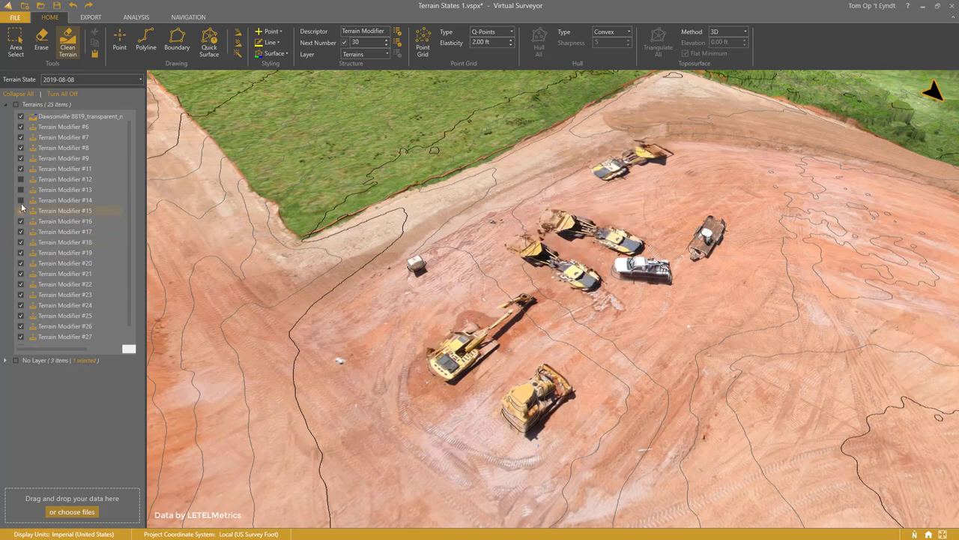
left_click(22, 201)
left_click(21, 190)
left_click(21, 180)
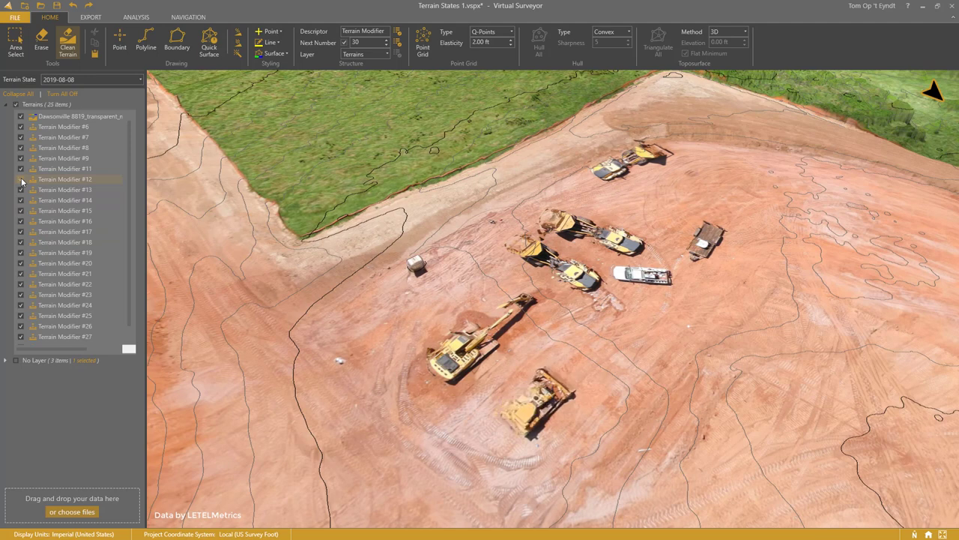
Switch the terrain state to 2019-08-15, then to 2019-08-08
left_click(89, 79)
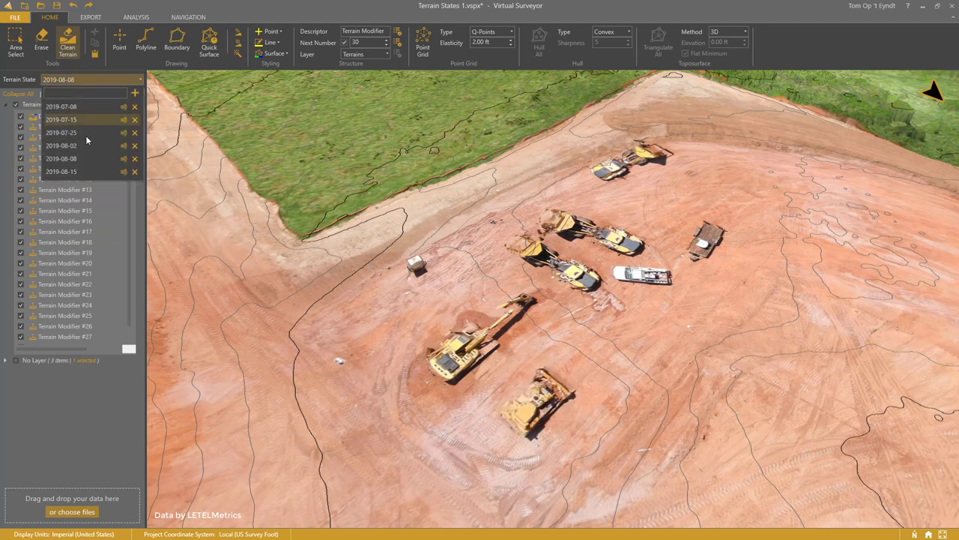
left_click(82, 171)
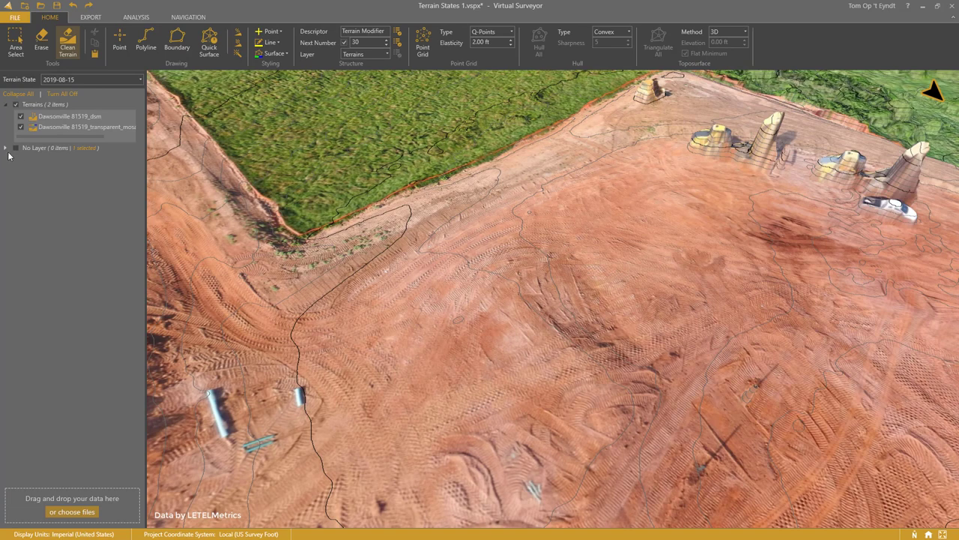
left_click(84, 79)
left_click(74, 158)
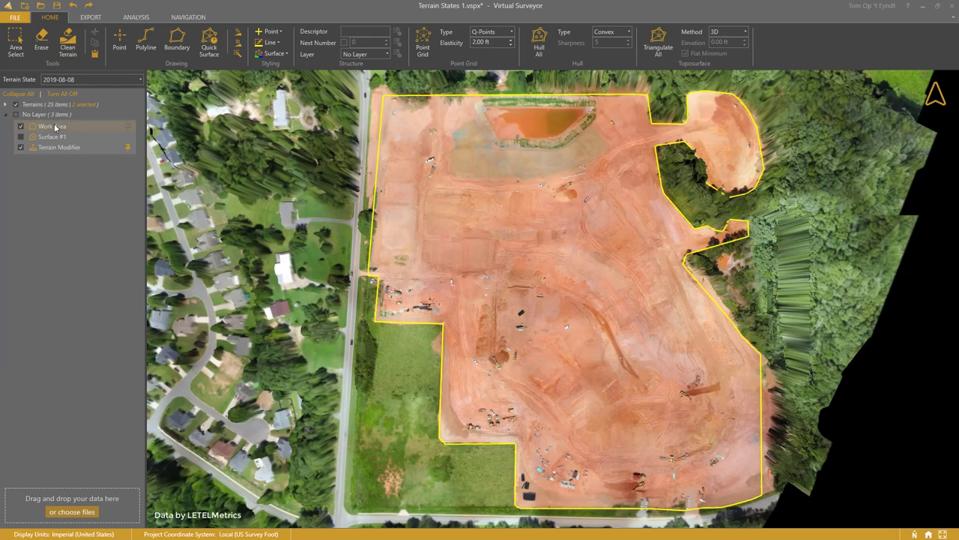
Compute a Volume Difference cut/fill map for the selected Work Area boundary
left_click(53, 126)
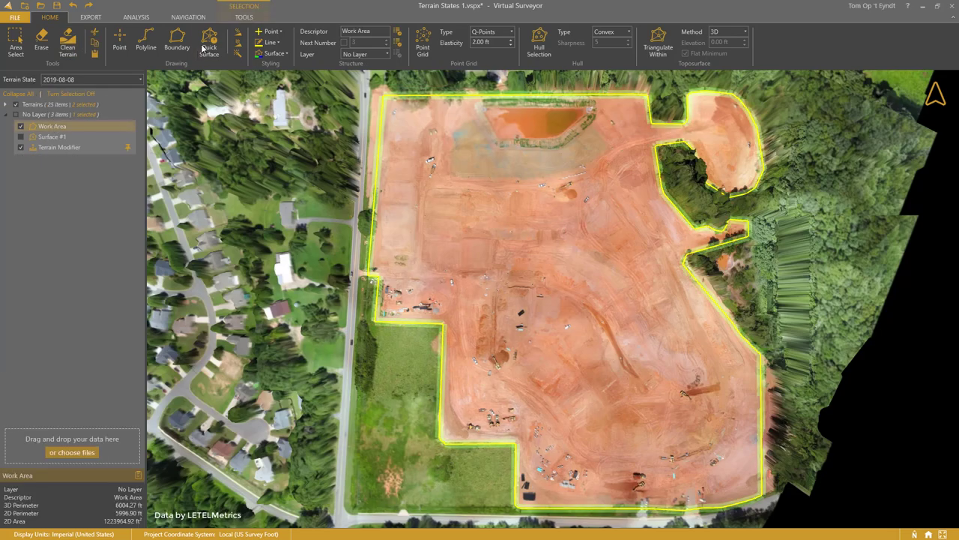
left_click(243, 17)
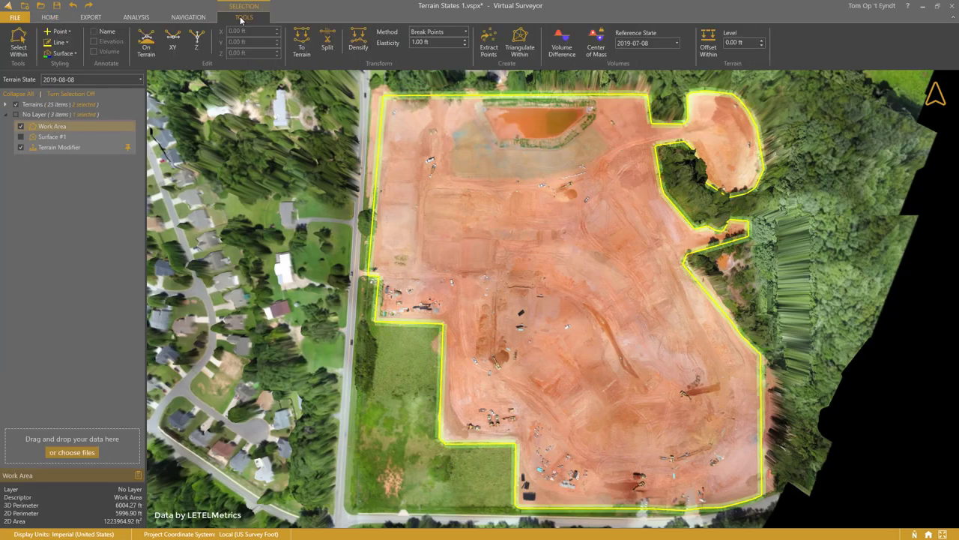
left_click(562, 48)
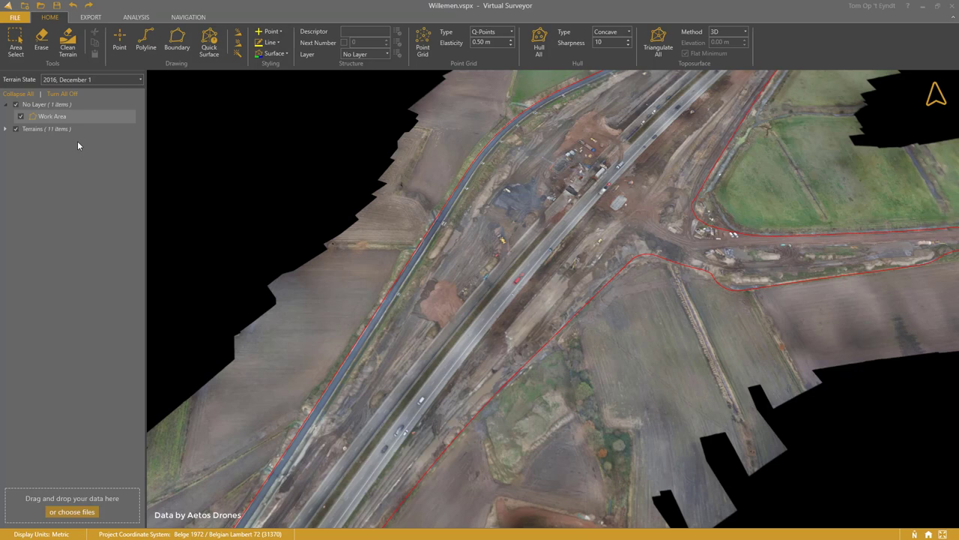
Add a new terrain state named 'Reference survey'
left_click(95, 80)
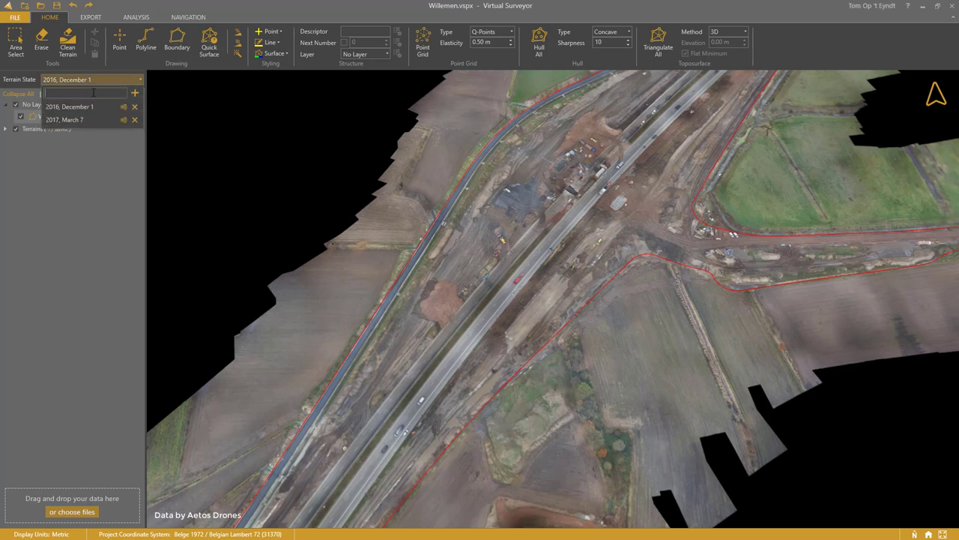
type("Reference survey")
key("Return")
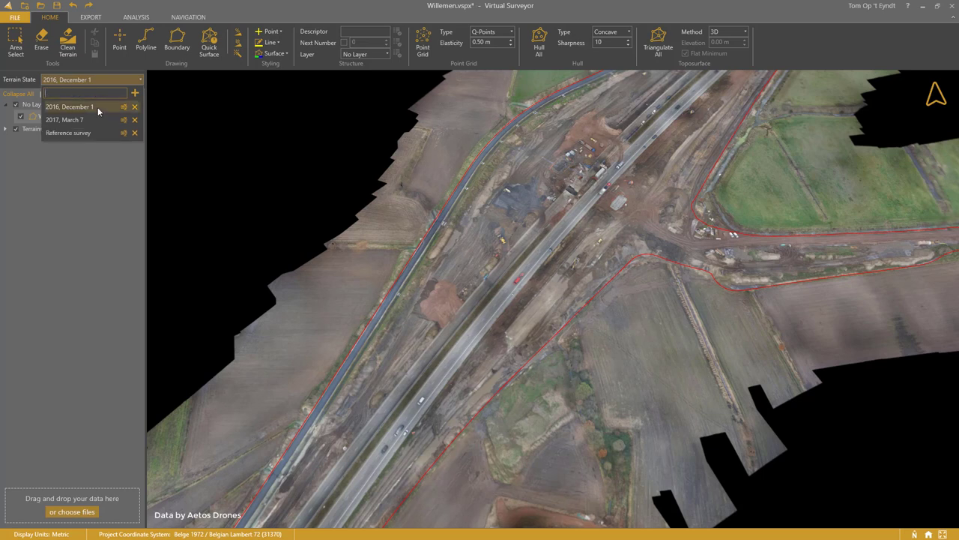
Switch to the Reference survey state and import the Survey.dxf breaklines
left_click(81, 131)
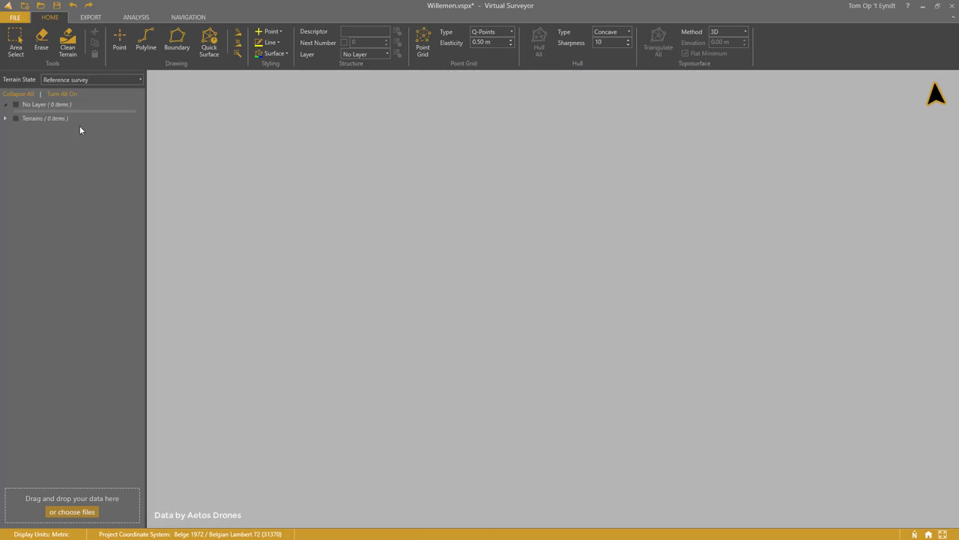
left_click(71, 512)
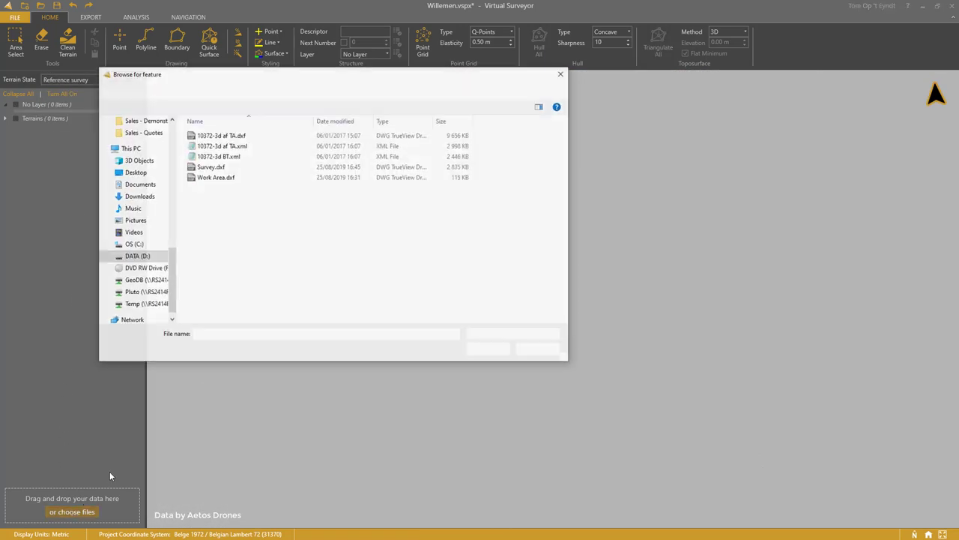
left_click(212, 167)
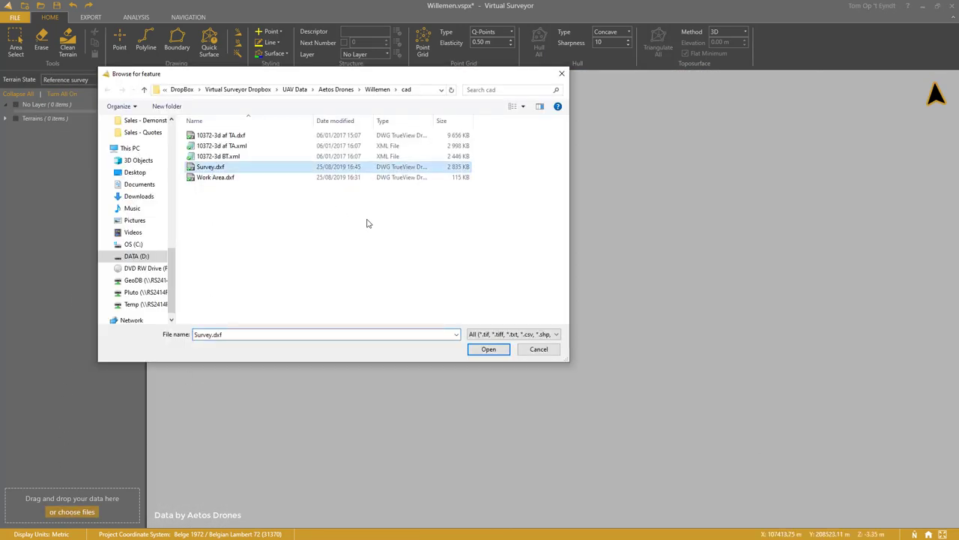
left_click(499, 350)
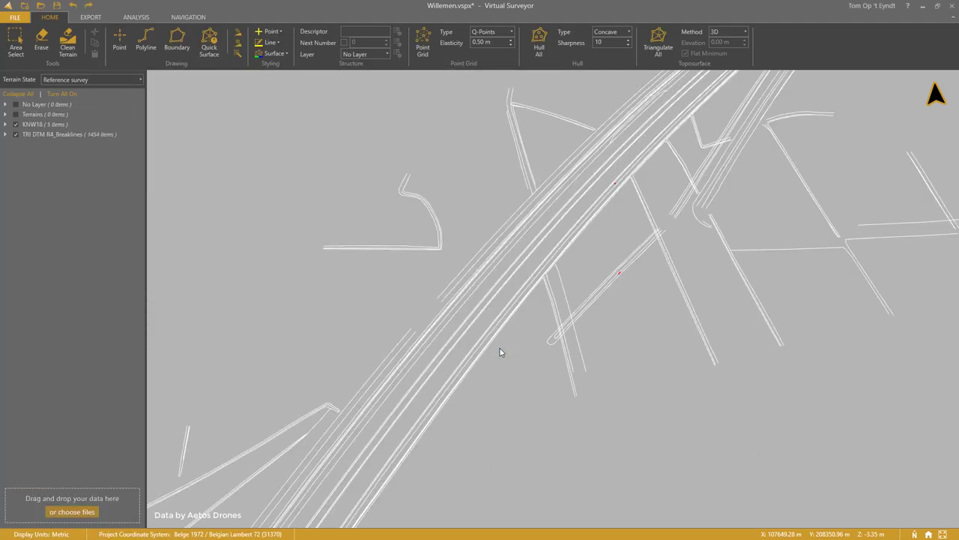
Triangulate all breaklines into Surface #14 and hide the Surface #14 mesh
left_click(658, 45)
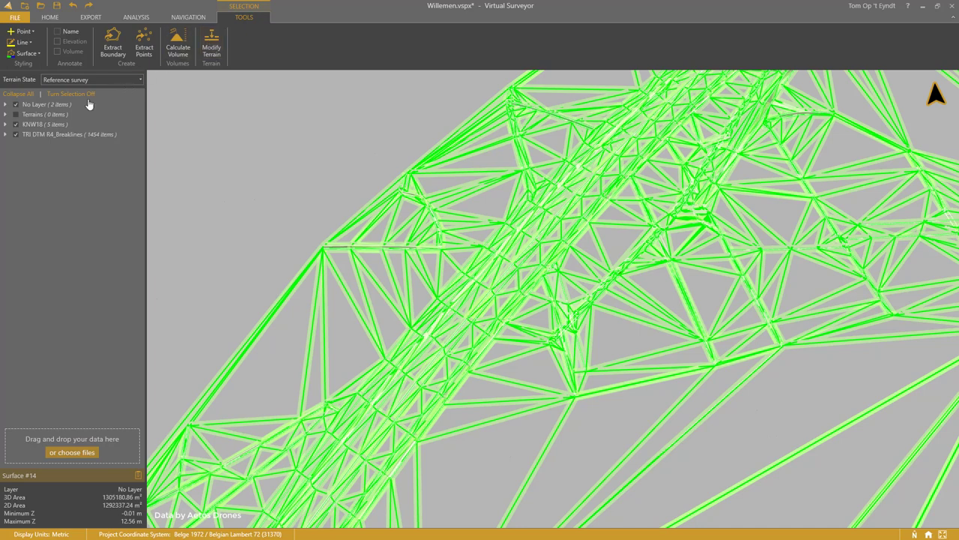
left_click(5, 104)
left_click(21, 117)
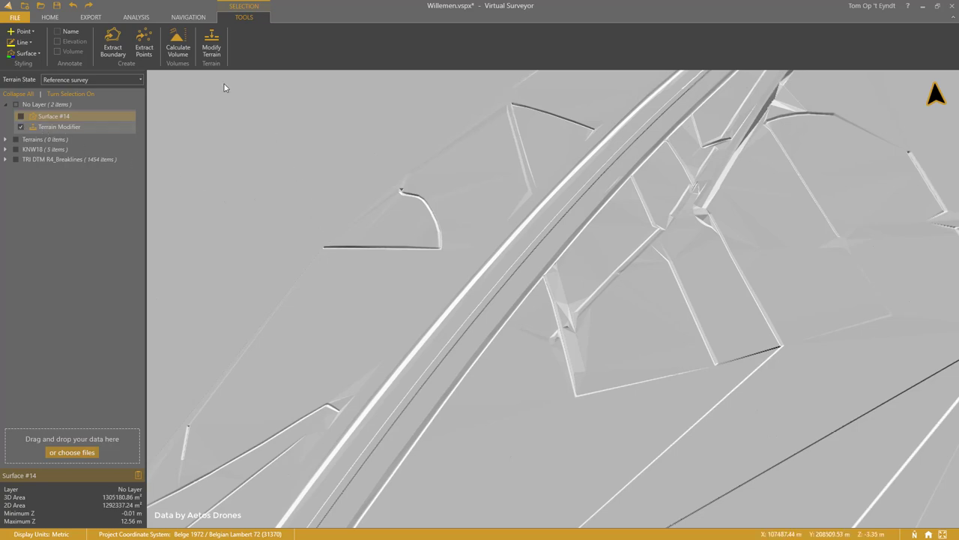
left_click(93, 81)
Compute the Work Area's volume difference for 2016, December 1 against the Reference survey state
left_click(87, 110)
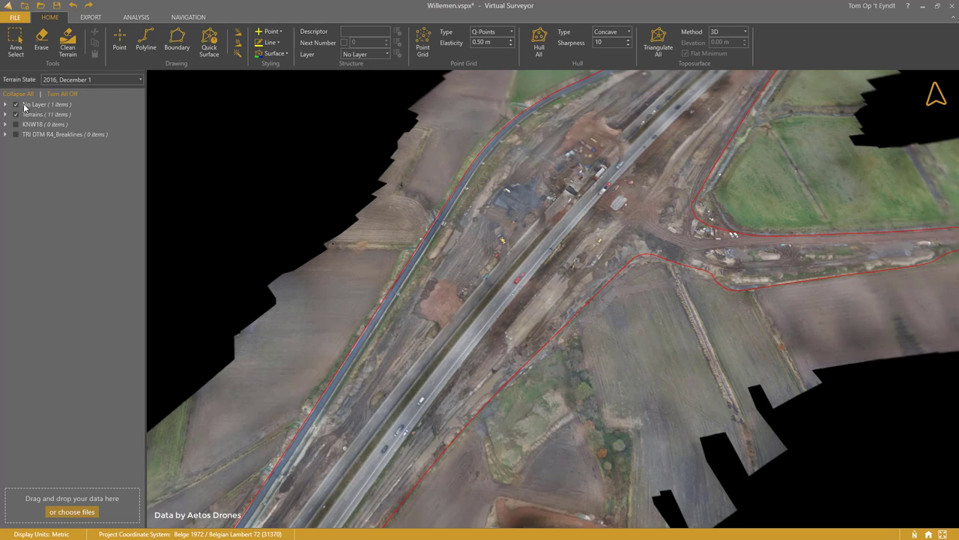
double_click(24, 106)
left_click(42, 118)
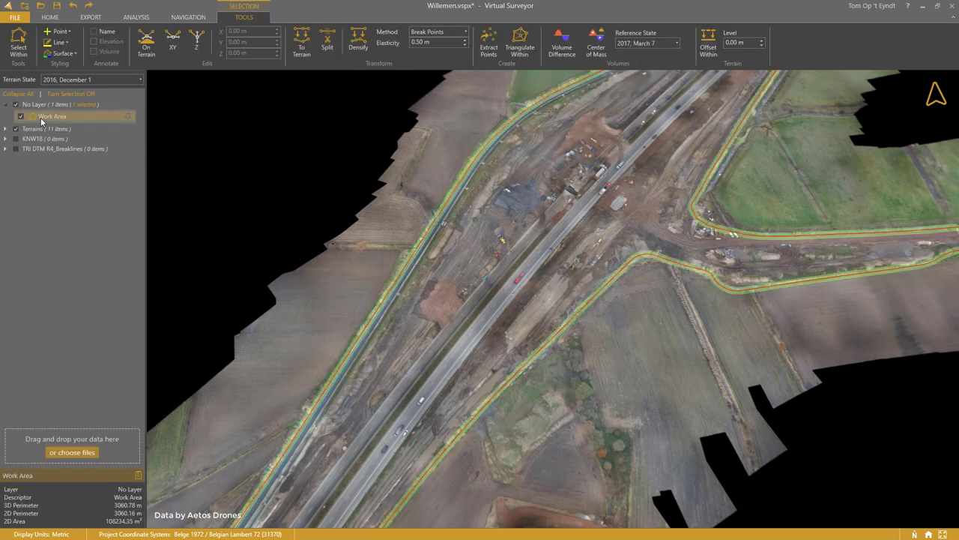
left_click(662, 43)
left_click(657, 67)
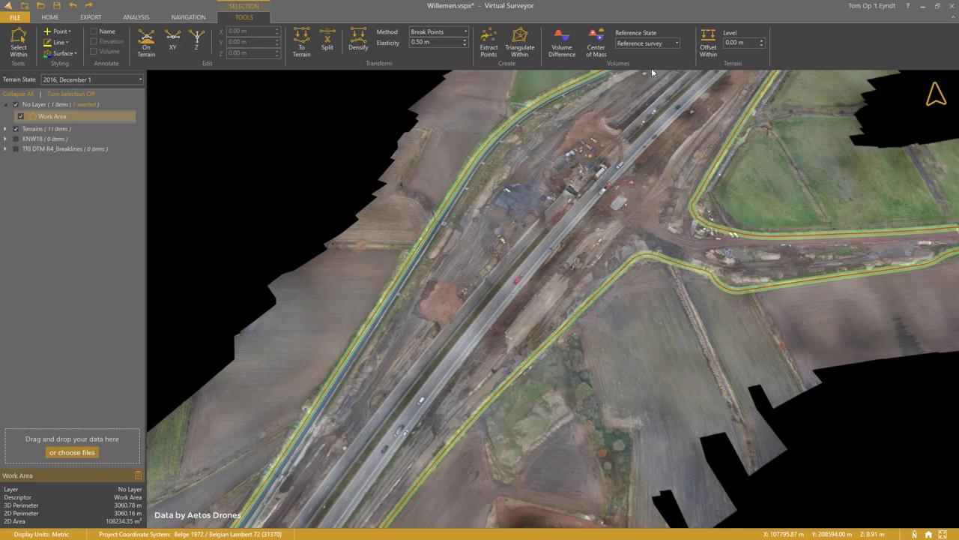
left_click(563, 45)
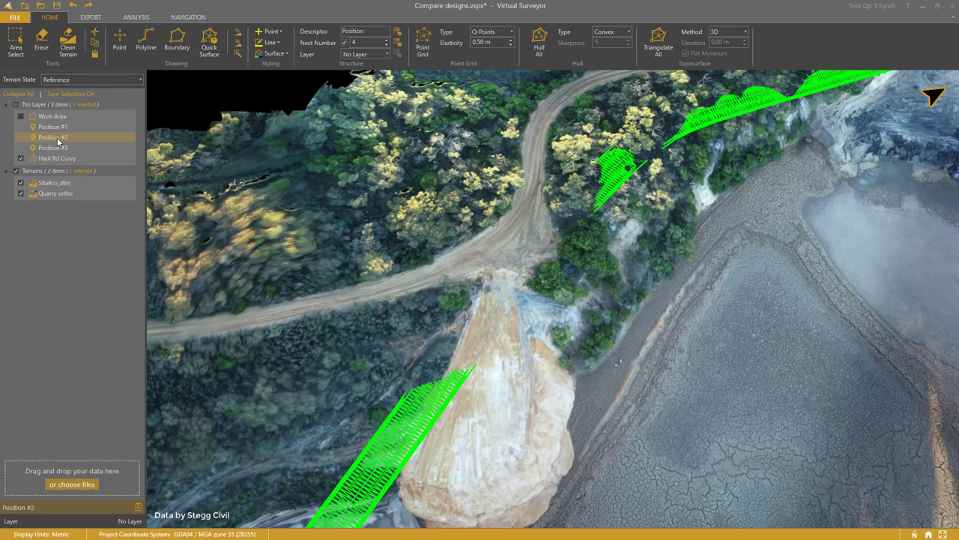
Cut the Haul Rd Curvy road out of the Reference terrain state
left_click(57, 150)
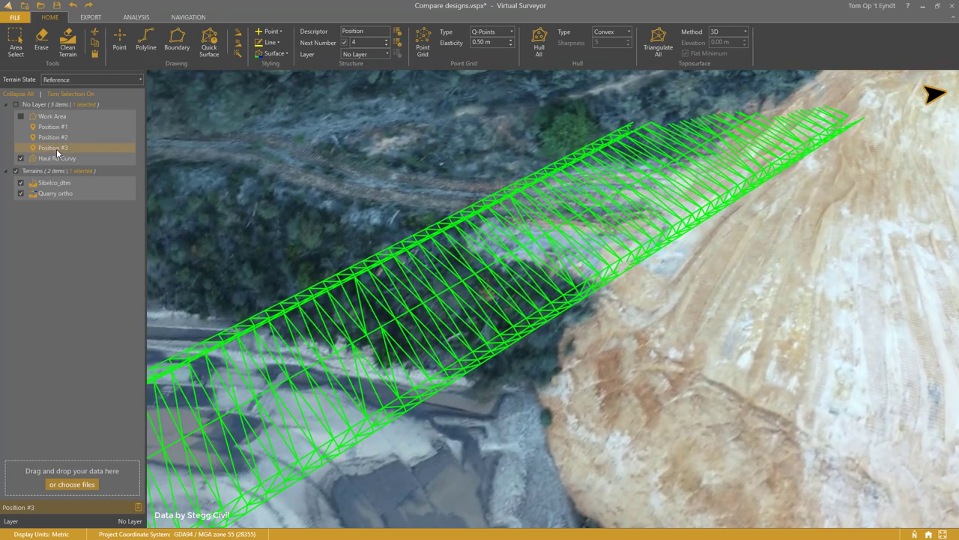
left_click(52, 128)
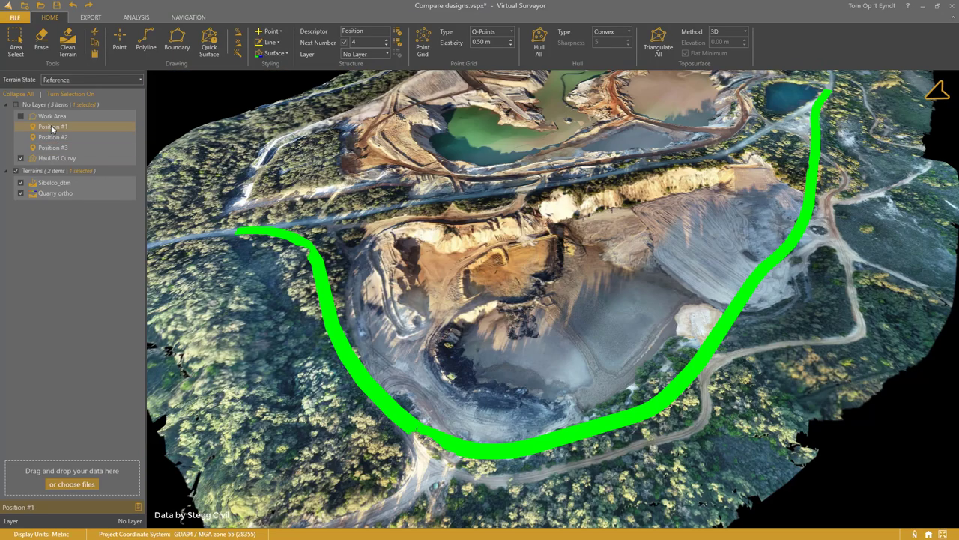
left_click(71, 79)
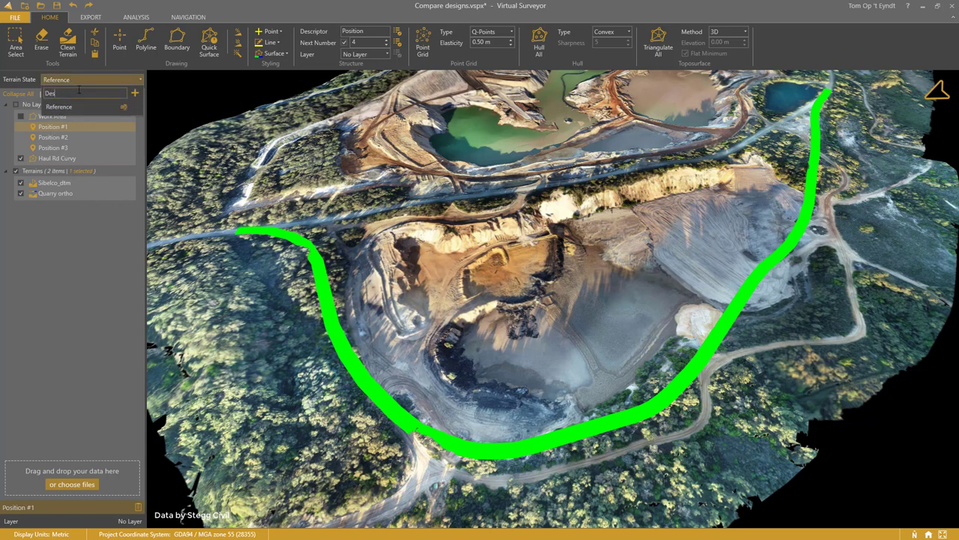
left_click(58, 158)
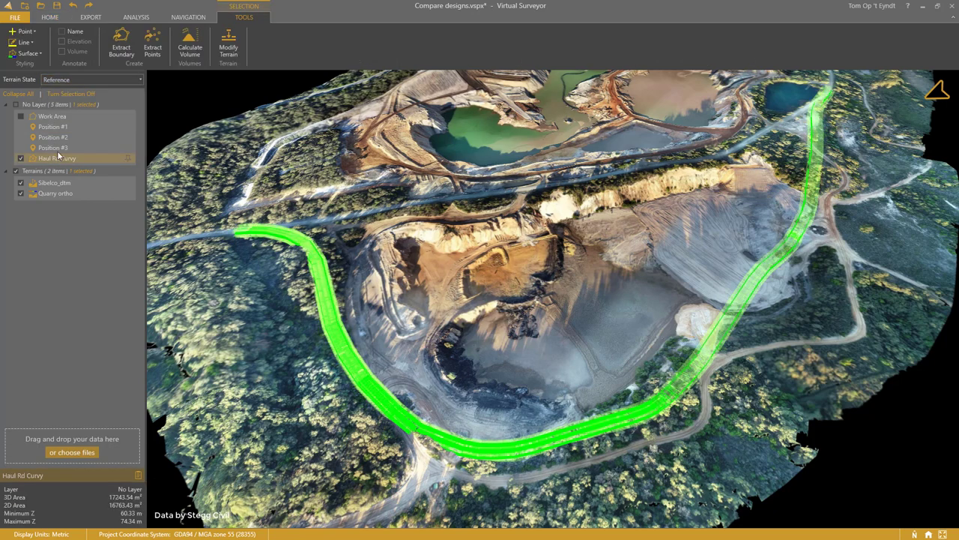
left_click(60, 17)
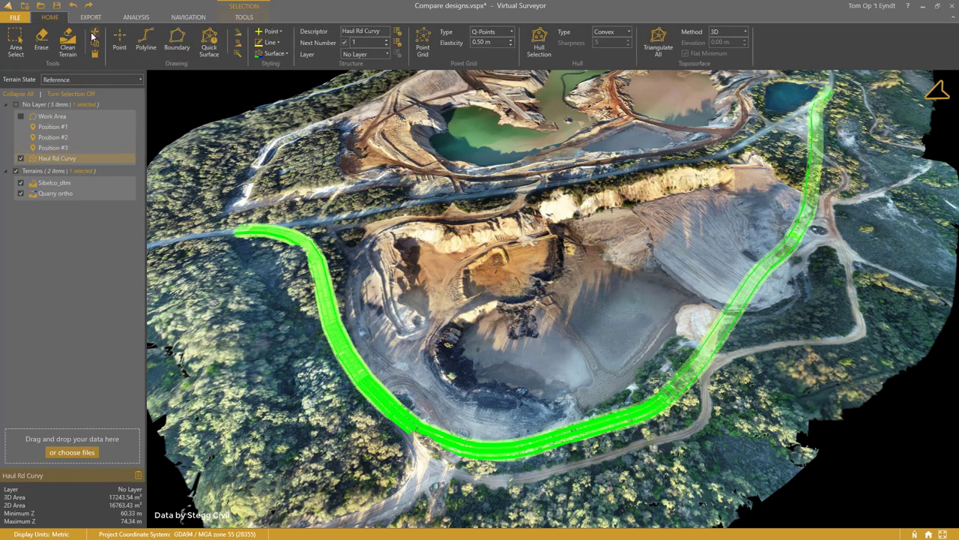
left_click(95, 32)
Paste the road into Design as a terrain modifier, hide the original, and colour by elevation
left_click(84, 80)
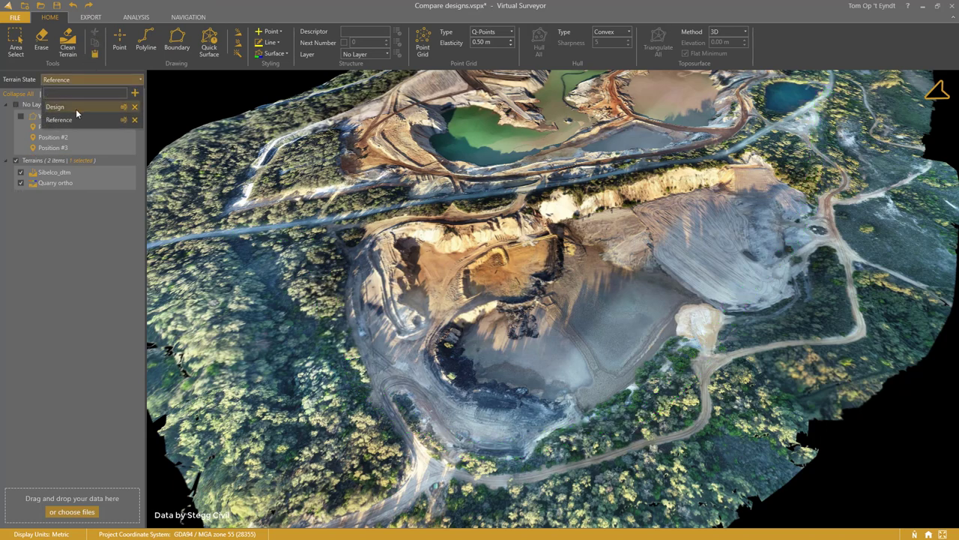
left_click(76, 109)
left_click(94, 55)
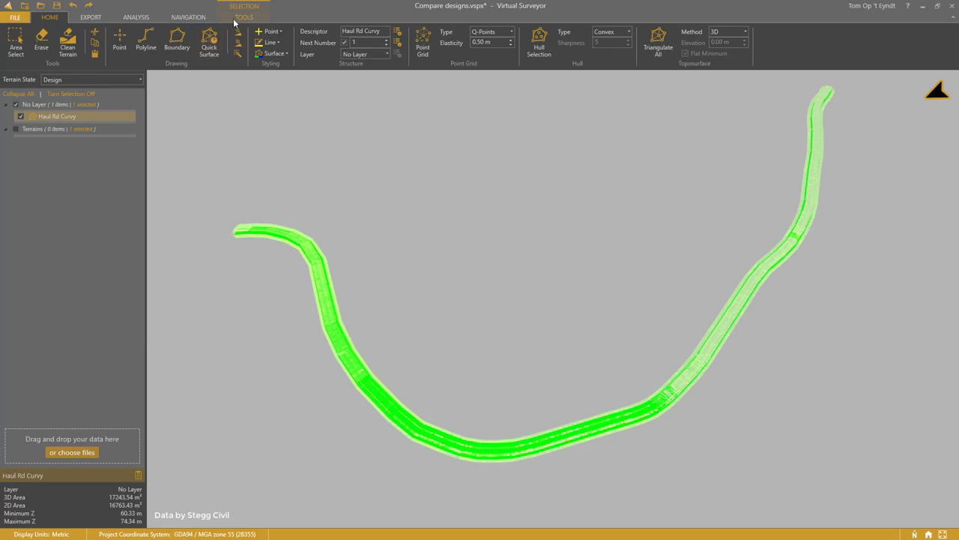
left_click(243, 18)
left_click(230, 48)
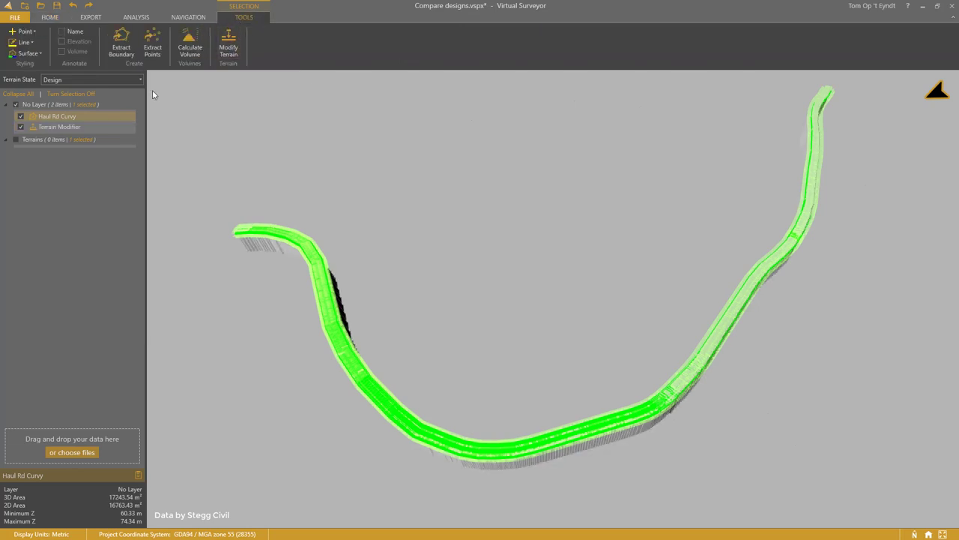
left_click(20, 116)
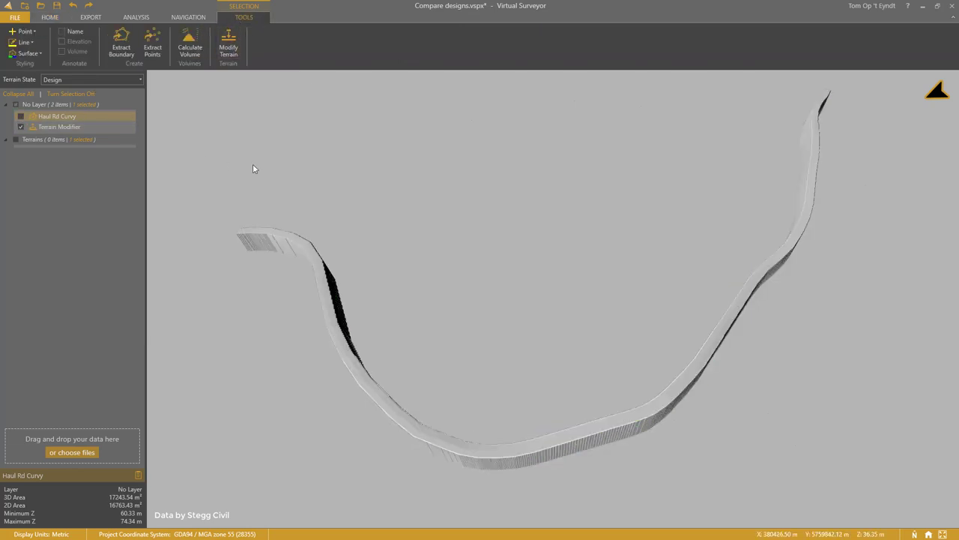
key("alt+e")
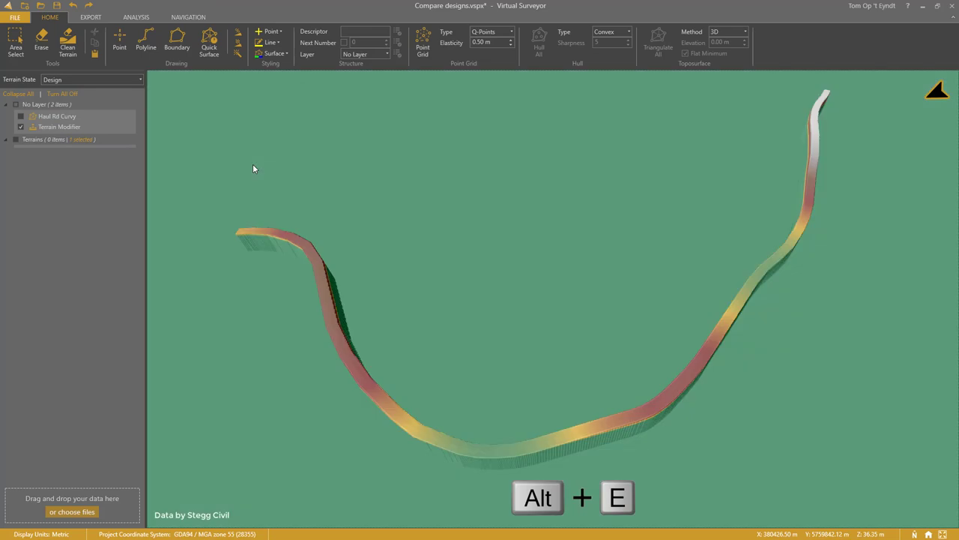
Copy Sibelco_dtm from Reference into the Design state and move it beneath the haul road
left_click(104, 80)
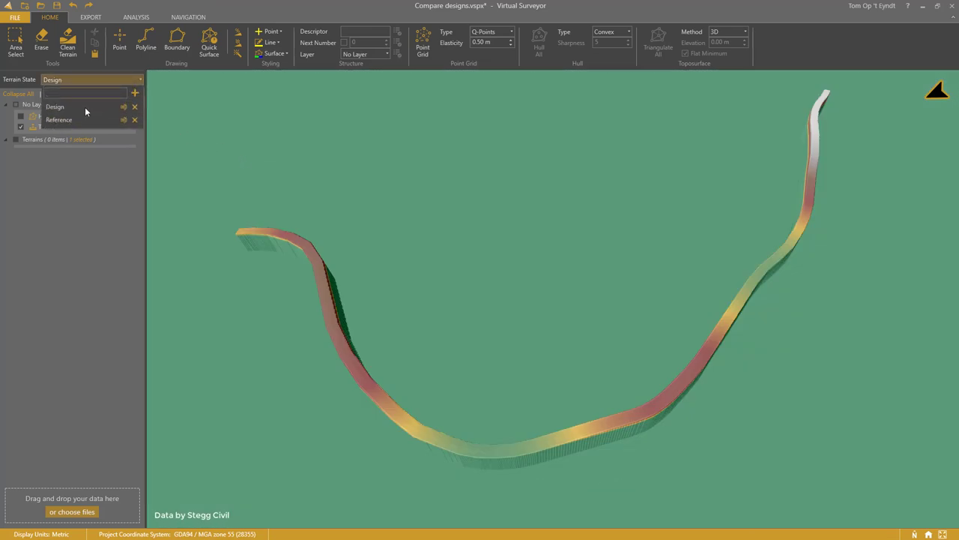
left_click(77, 119)
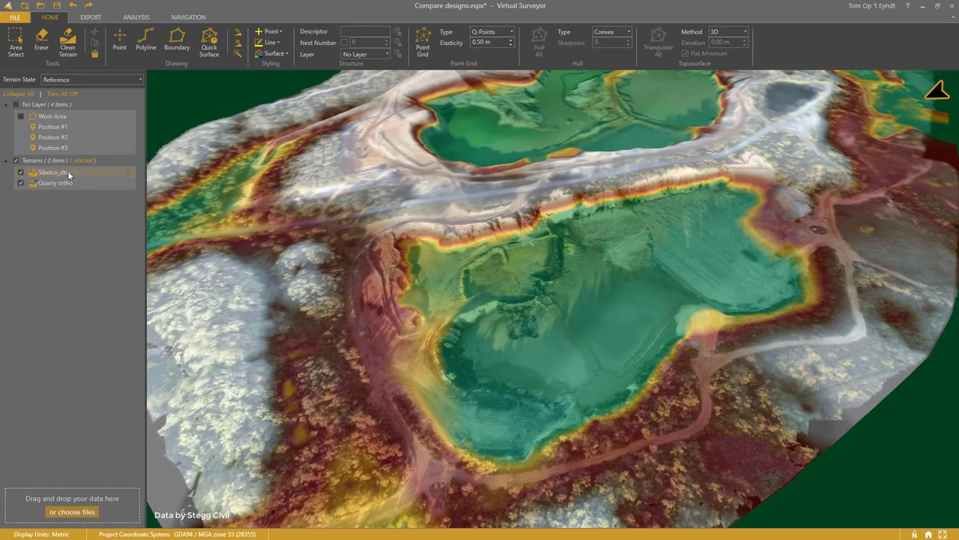
left_click(68, 173)
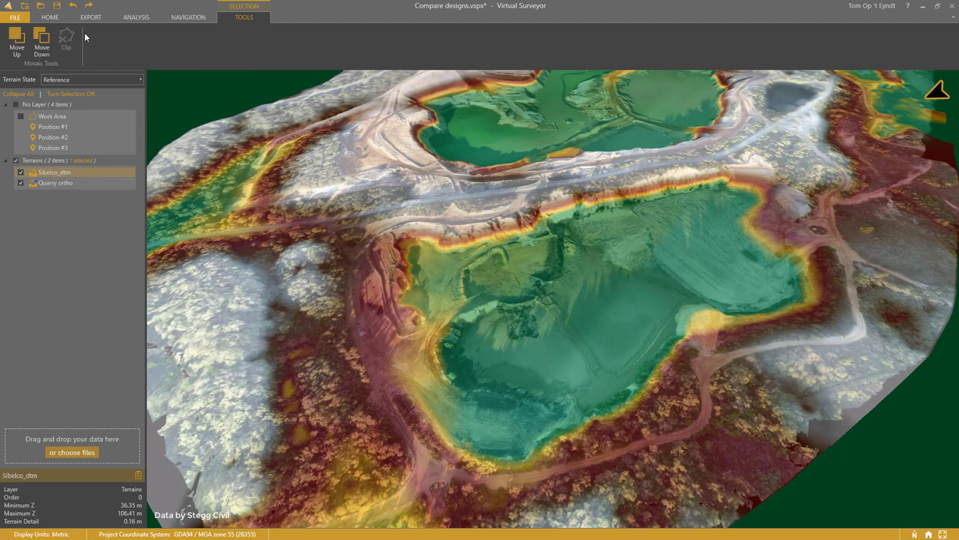
left_click(60, 20)
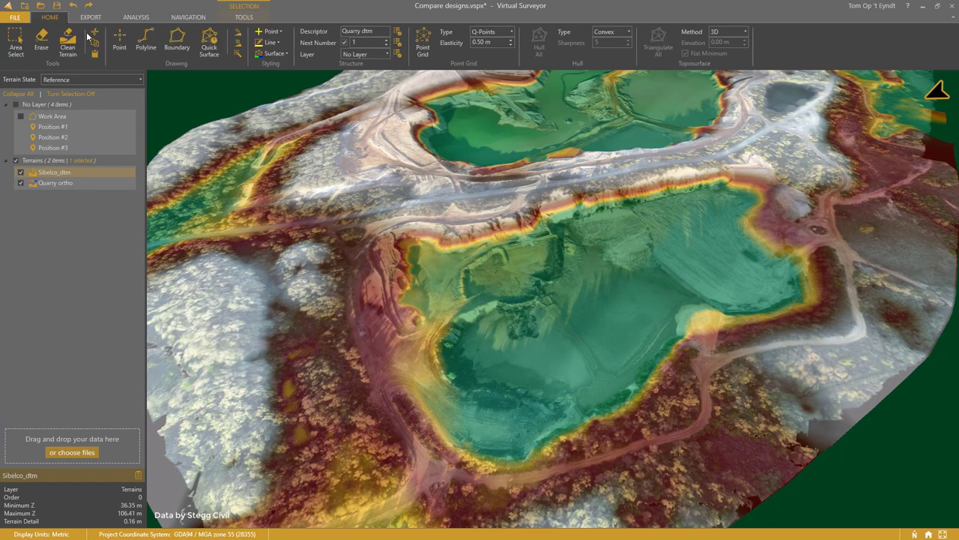
left_click(84, 83)
left_click(78, 110)
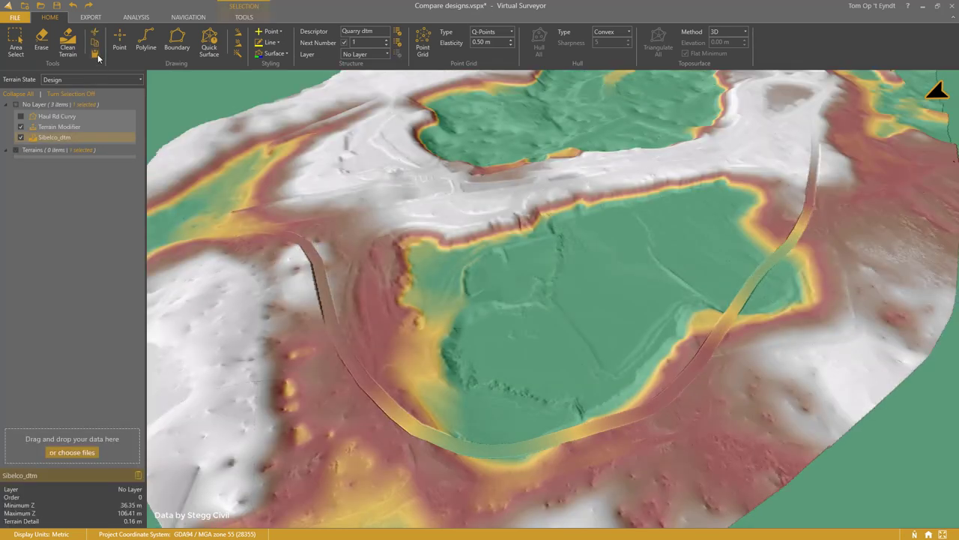
left_click(244, 16)
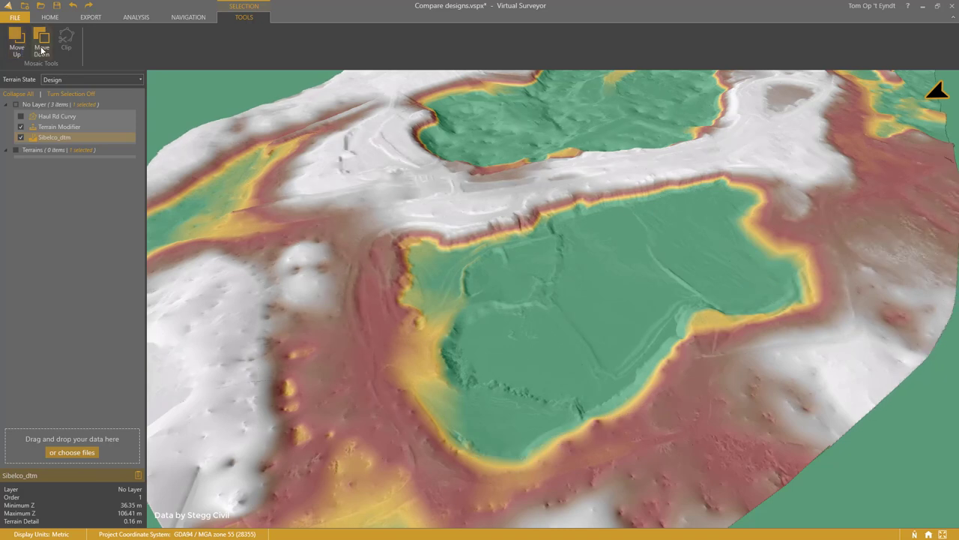
left_click(41, 49)
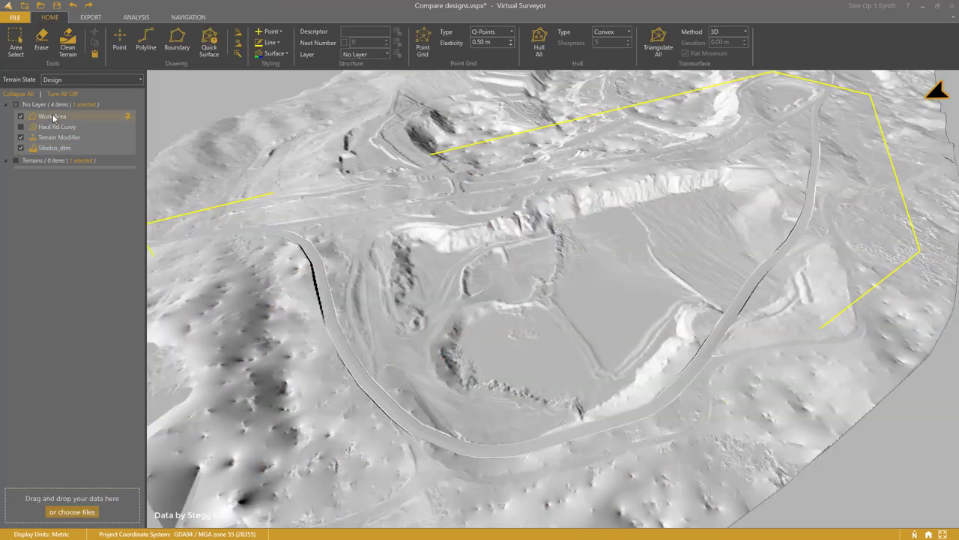
Calculate Work Area cut/fill against Reference with the minimum cut/fill raised to 0.05 m
left_click(53, 116)
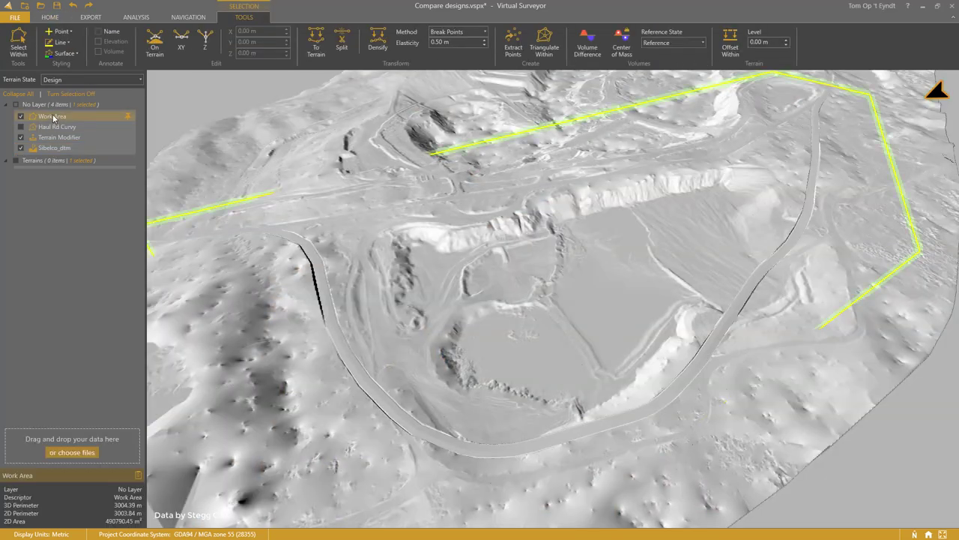
left_click(582, 42)
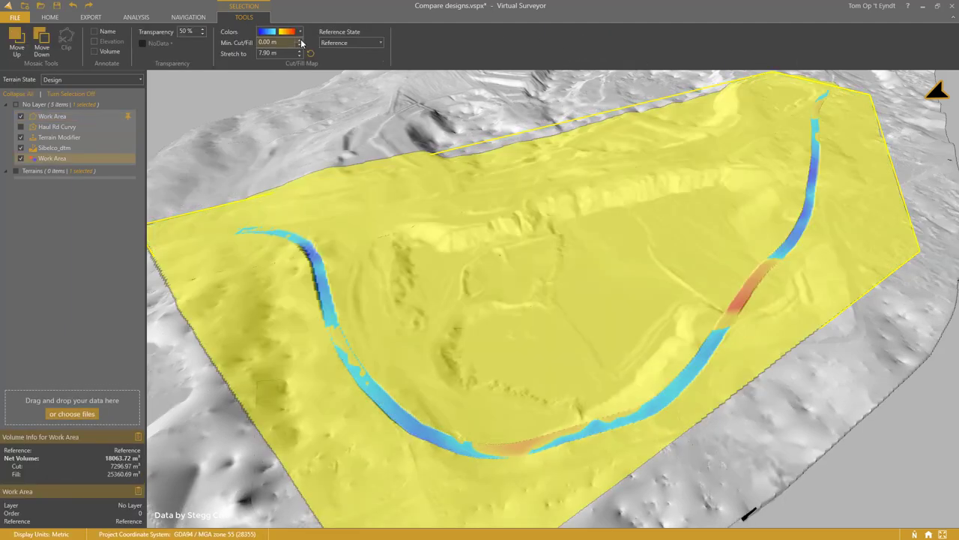
left_click(299, 40)
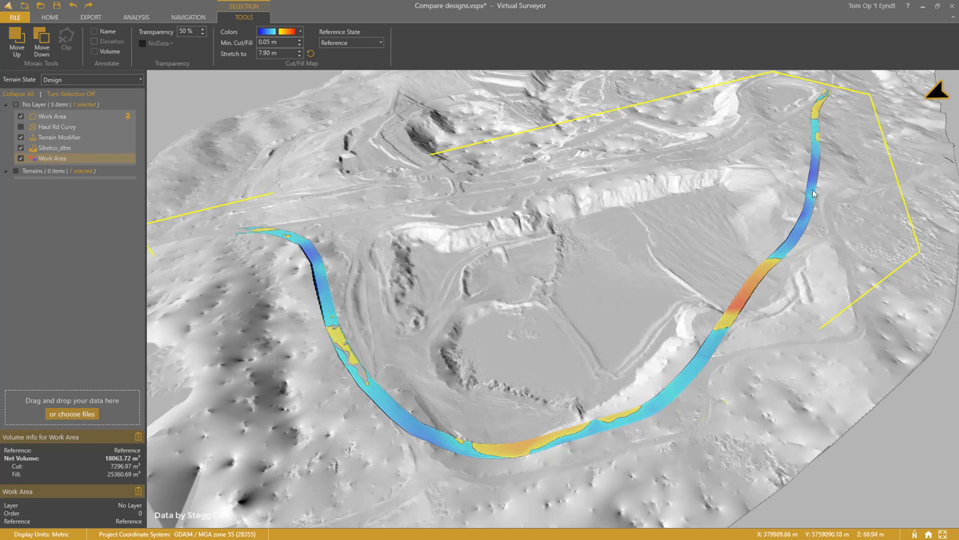
mouse_move(808, 211)
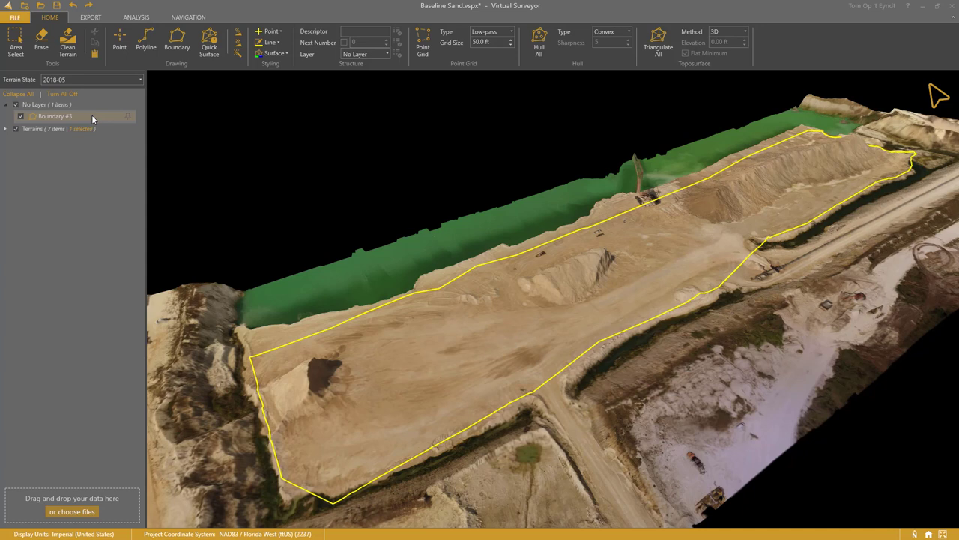
Generate a 50.0 ft low-pass point grid inside Boundary #3
left_click(92, 117)
left_click(422, 48)
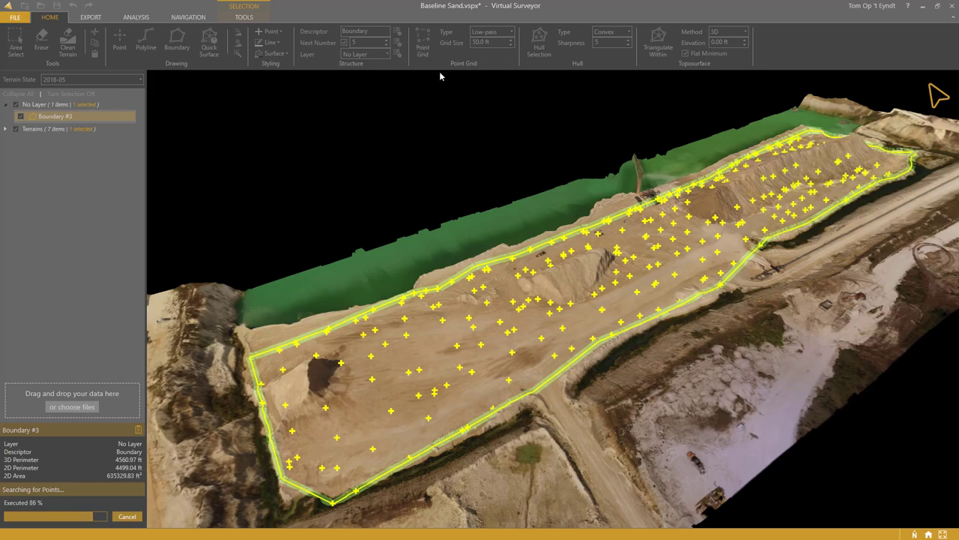
scroll(569, 272, "up", 5)
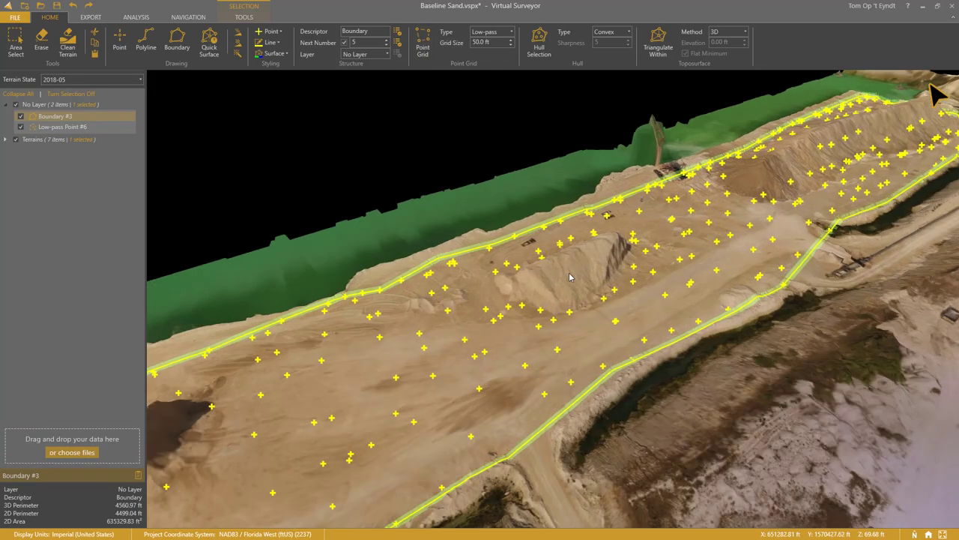
Erase three stray grid points near the water-side edge
right_click_drag(352, 177, 136, 93)
left_click(42, 41)
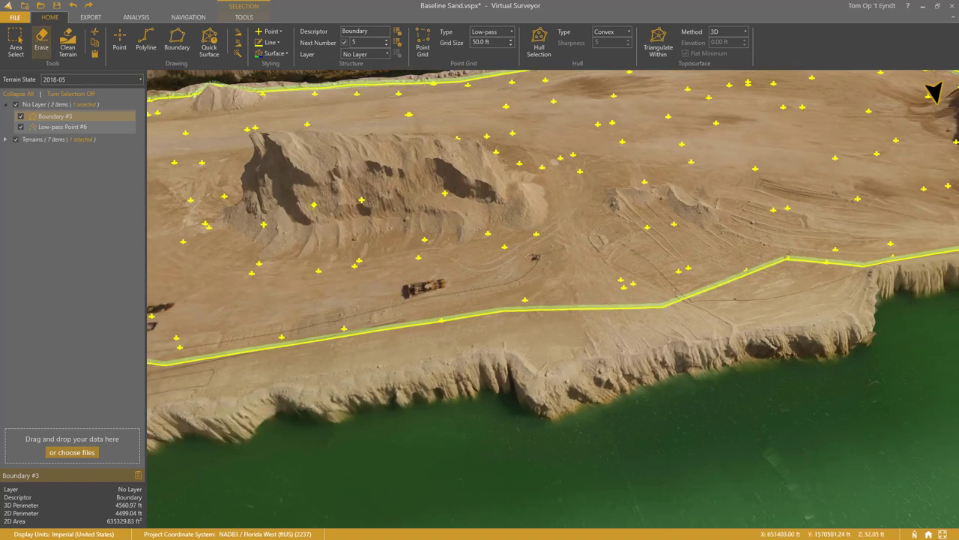
left_click(295, 211)
left_click(264, 224)
left_click(445, 192)
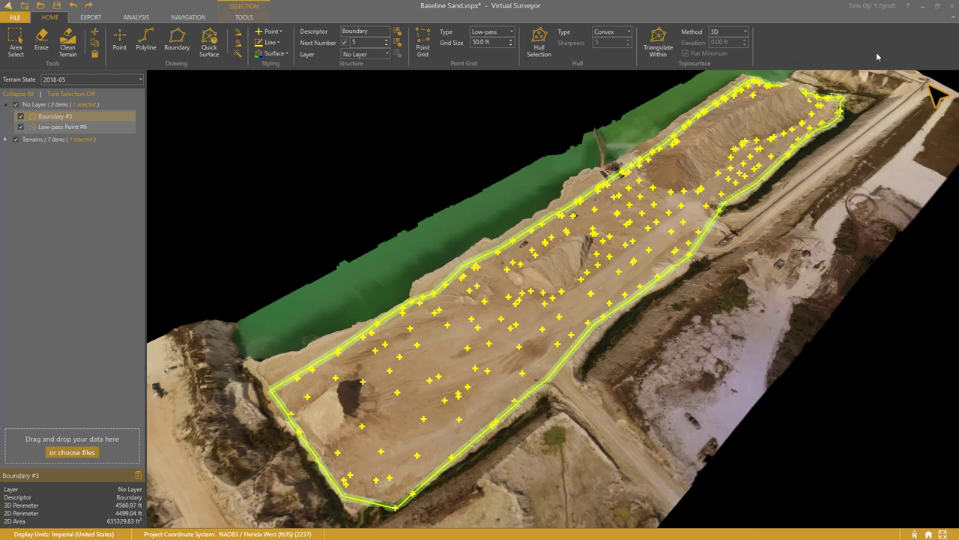
Triangulate the grid points into a surface and convert it to a Surface Modifier
left_click(659, 43)
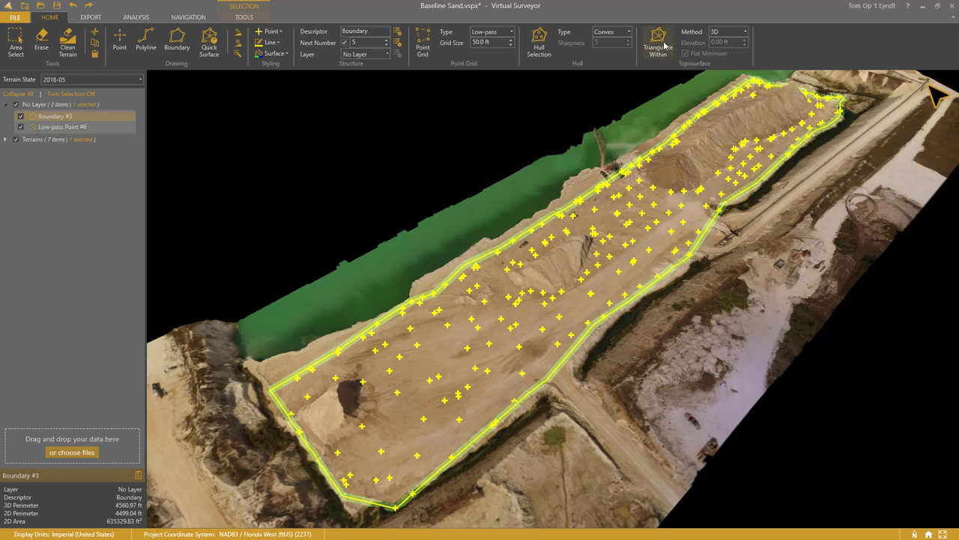
left_click(244, 18)
left_click(233, 50)
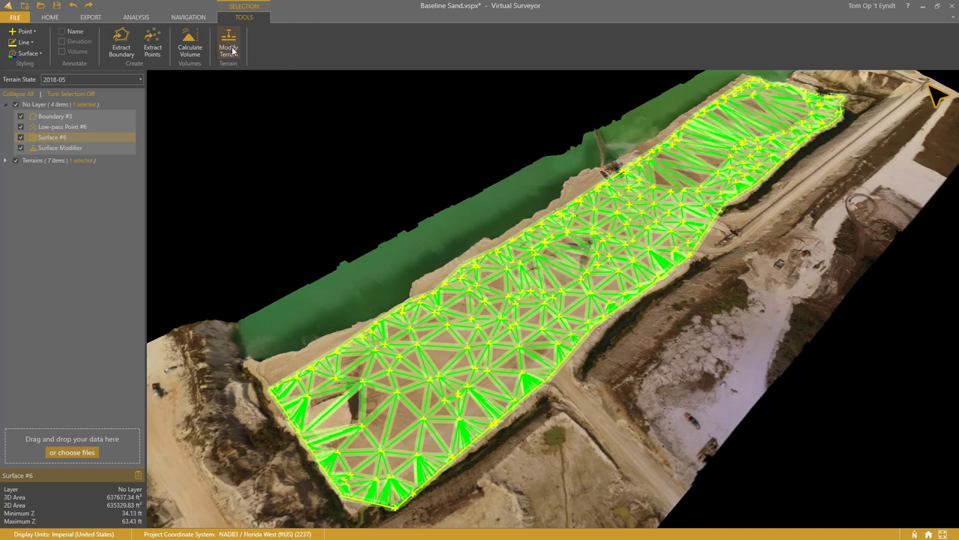
Move the Surface Modifier into the Baseline state, then return to 2018-05
left_click(84, 147)
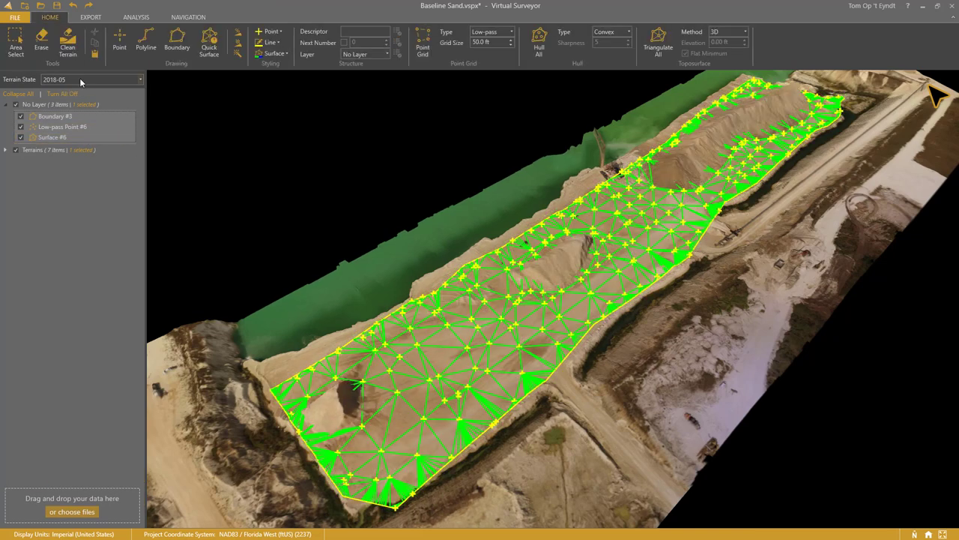
left_click(80, 79)
left_click(77, 130)
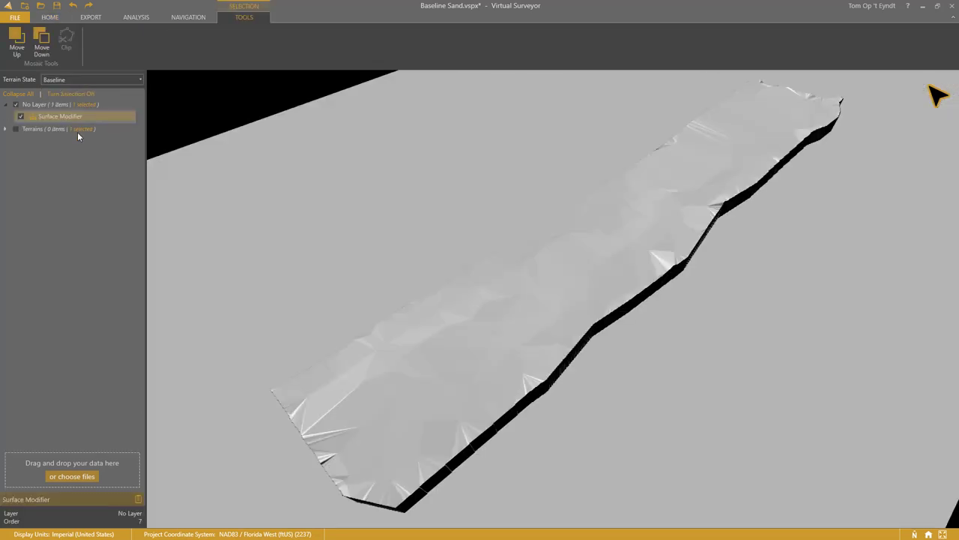
left_click(77, 79)
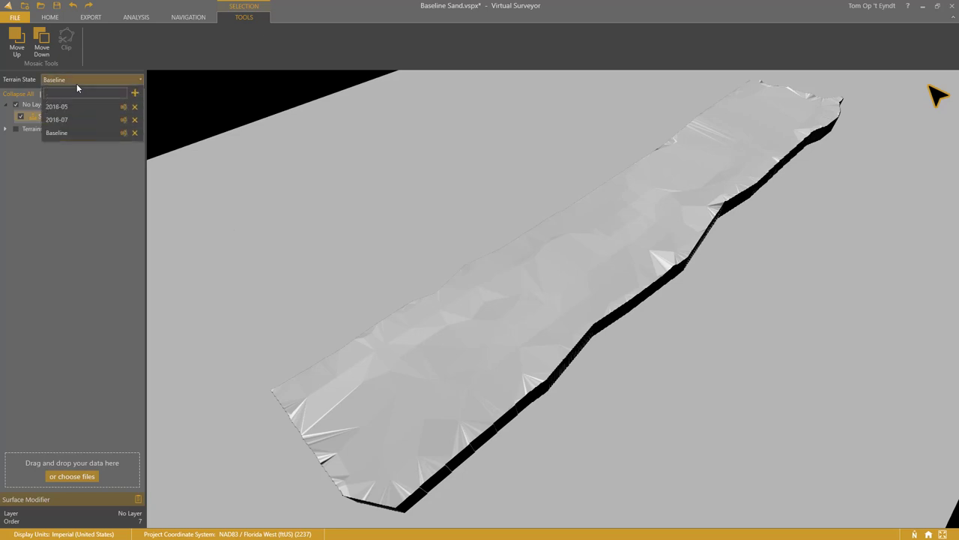
left_click(76, 106)
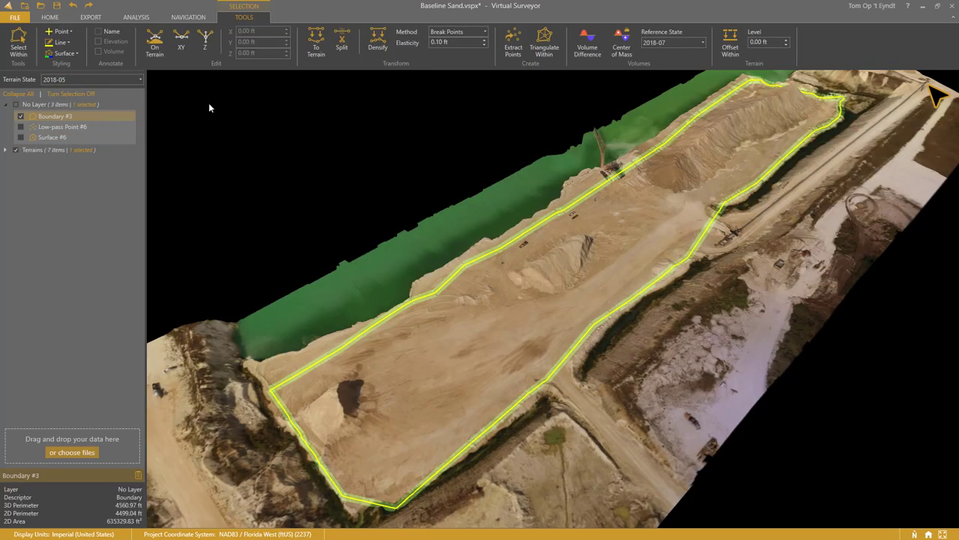
Map Boundary #3 cut/fill in 2018-05 against the Baseline terrain
left_click(668, 43)
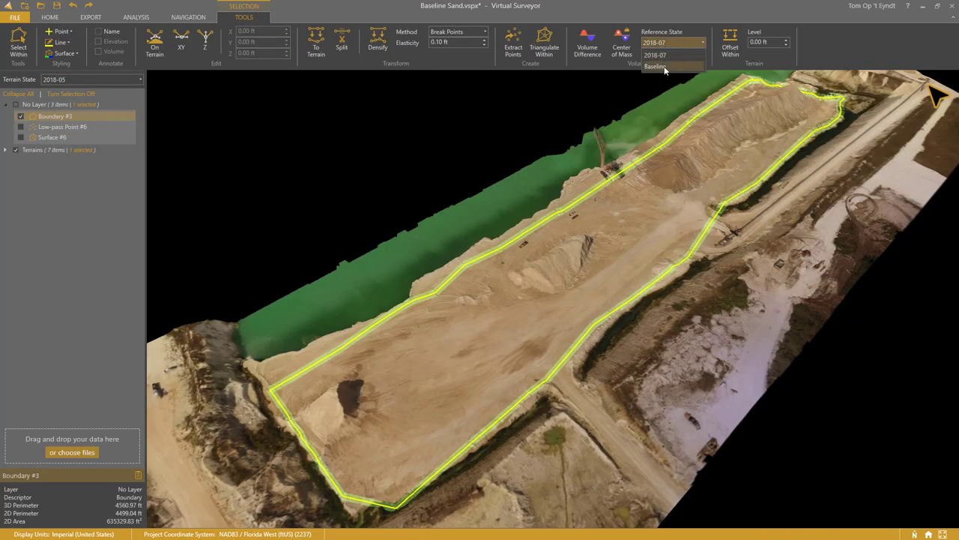
left_click(664, 67)
left_click(588, 51)
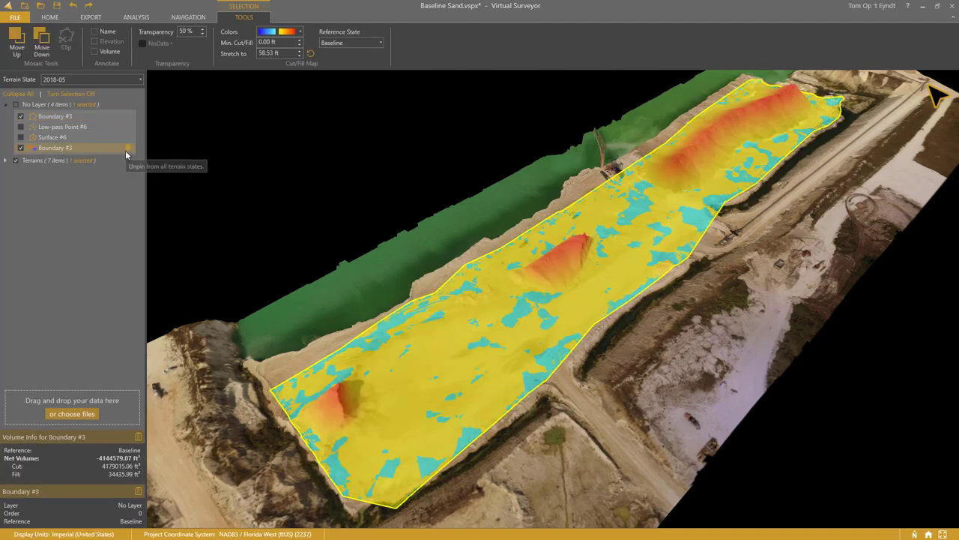
Clear the selection and display the 2018-07 terrain state
key("Escape")
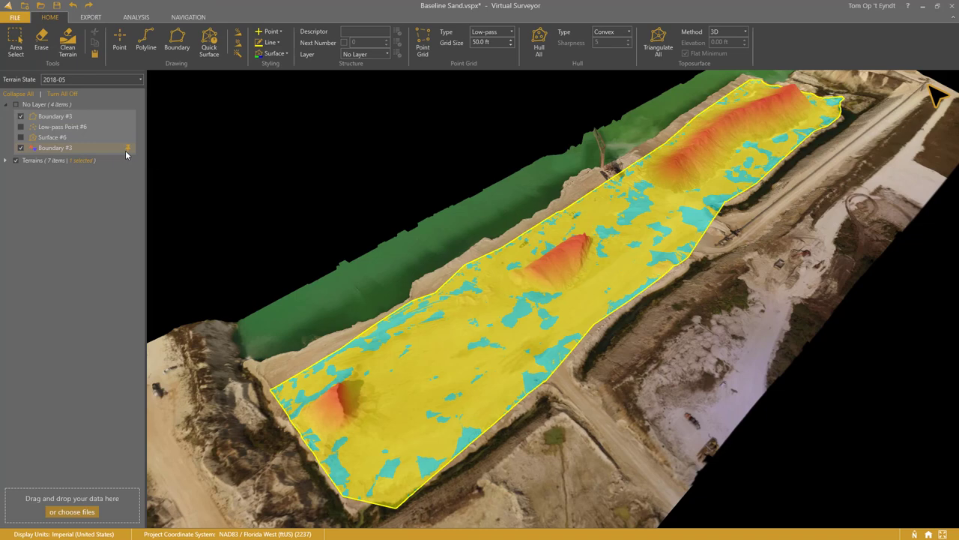
left_click(108, 77)
left_click(94, 118)
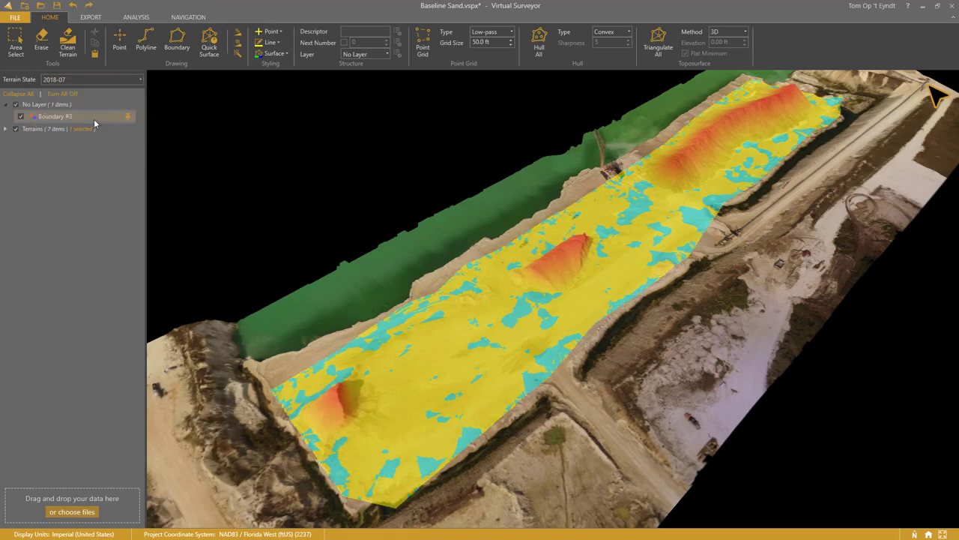